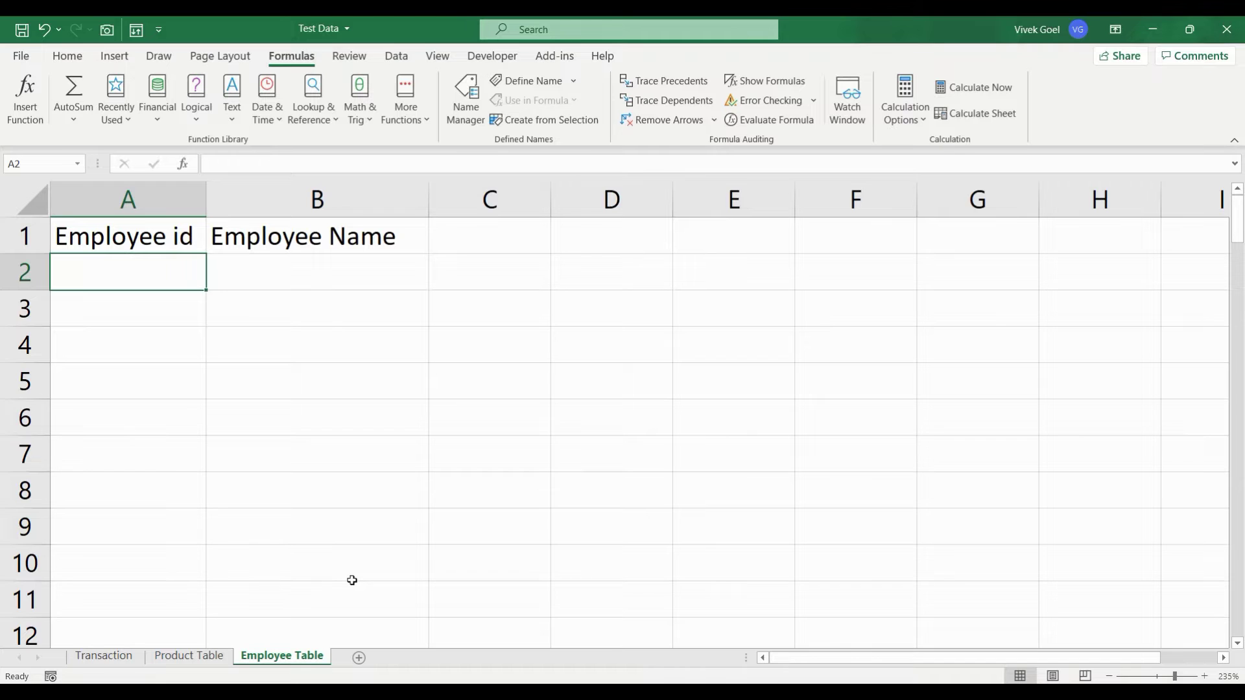
Step: Browse the three header-only sheets, checking the Sales Date column, and finish on Product Table
left_click(214, 657)
left_click(116, 657)
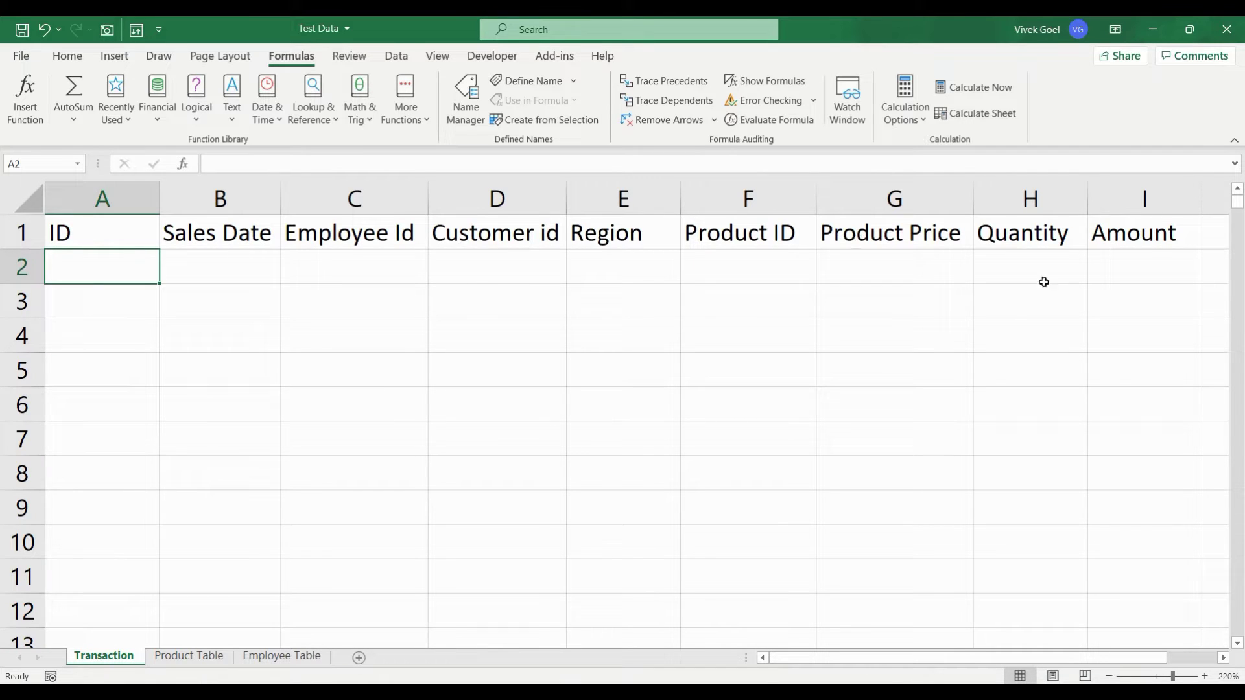
left_click(191, 657)
left_click(119, 229)
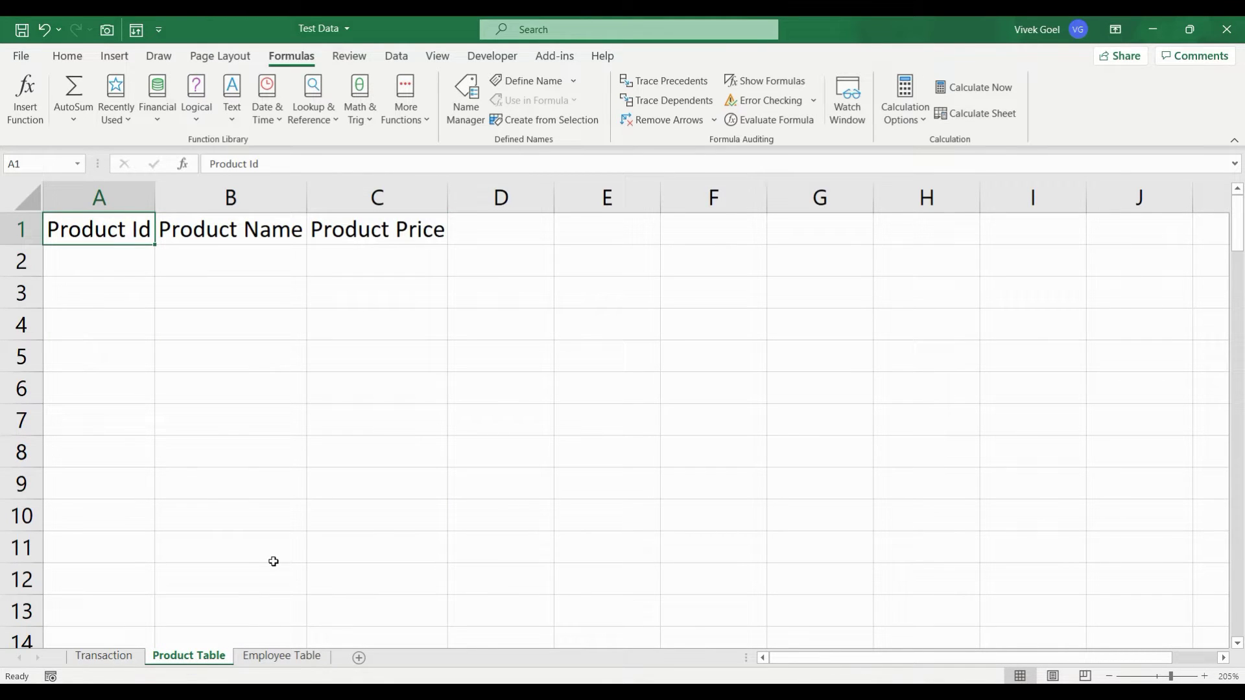
left_click(281, 656)
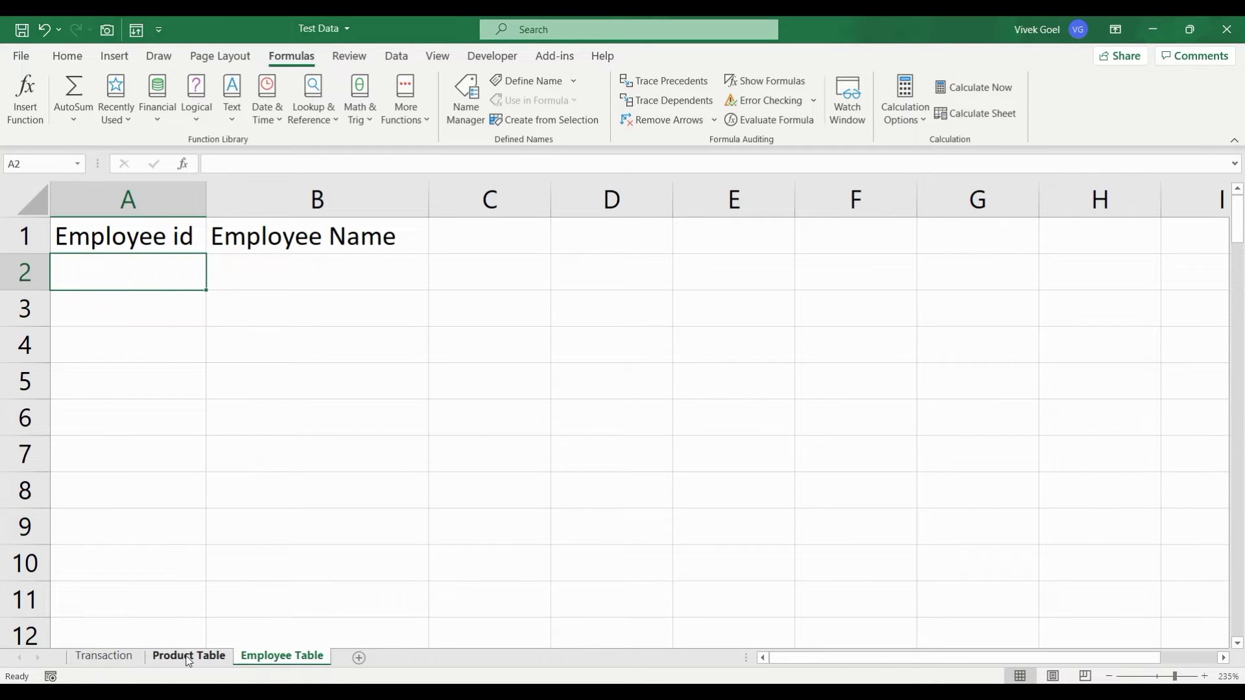
left_click(132, 659)
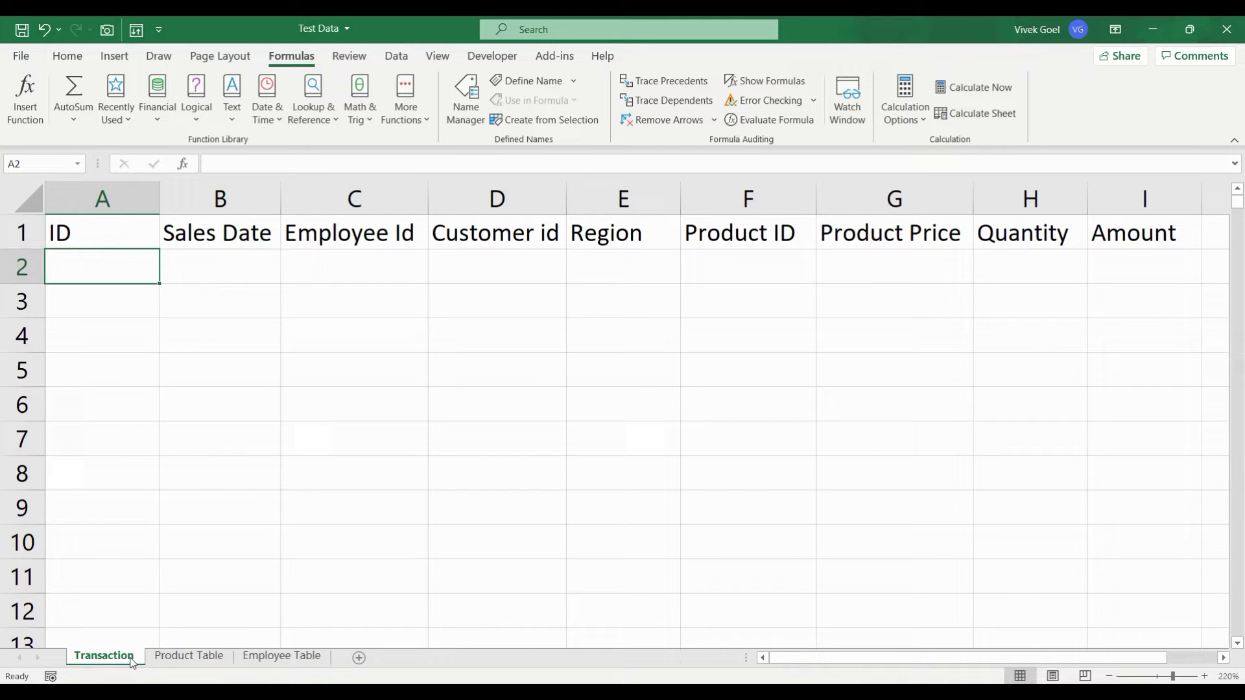
left_click(270, 232)
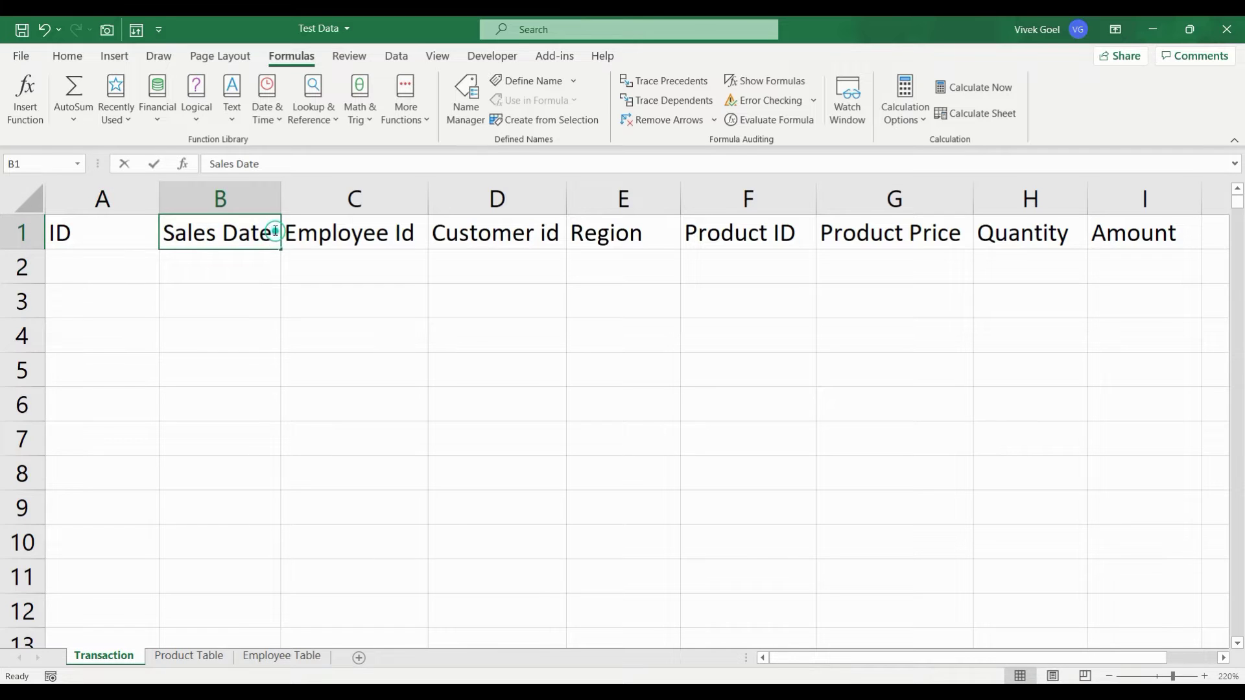
left_click_drag(273, 231, 266, 296)
left_click(266, 296)
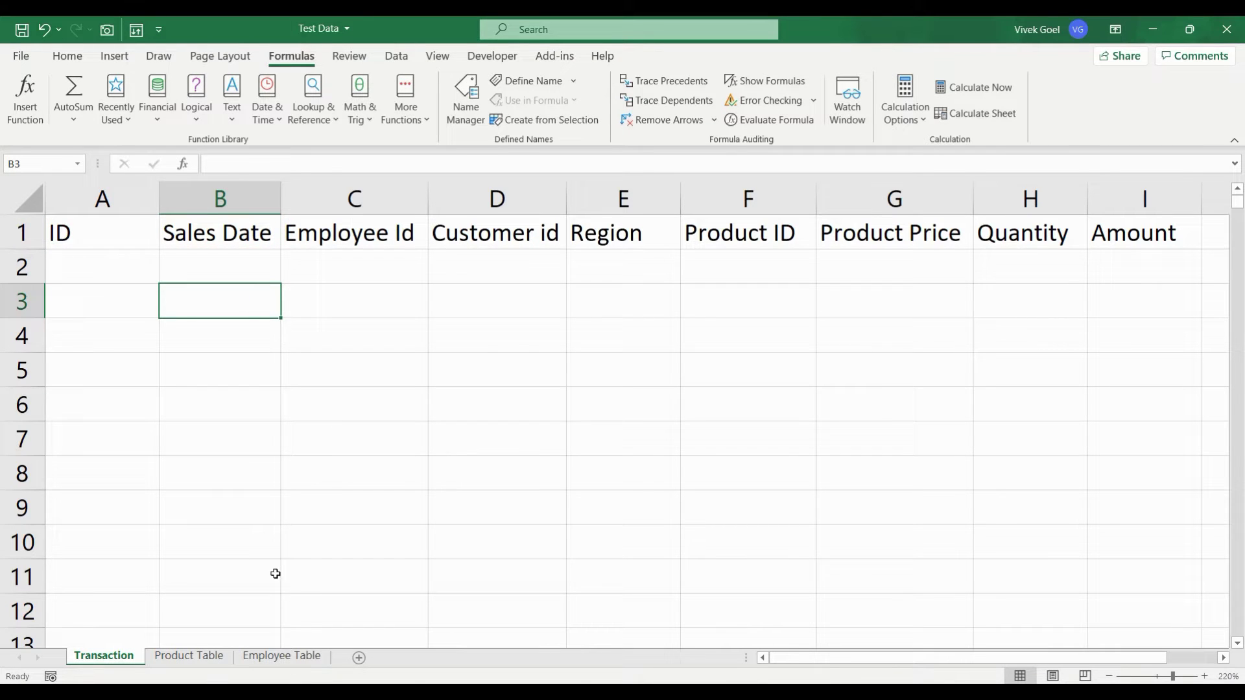
left_click(201, 658)
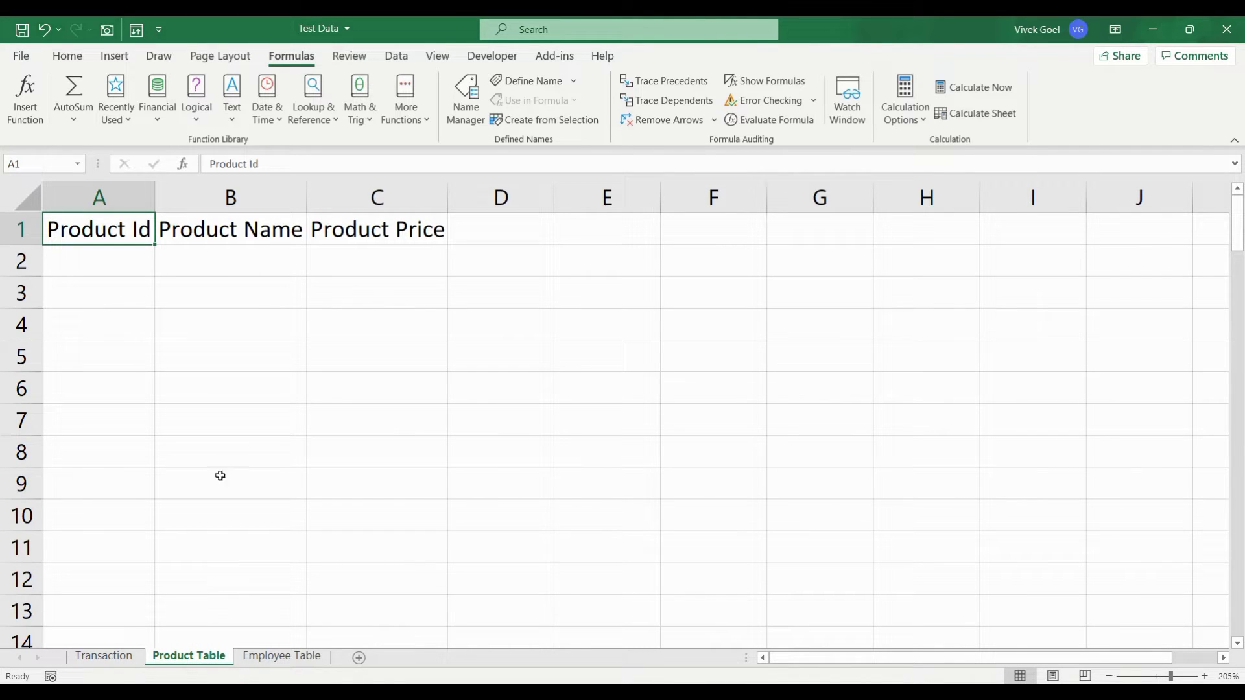
left_click(290, 656)
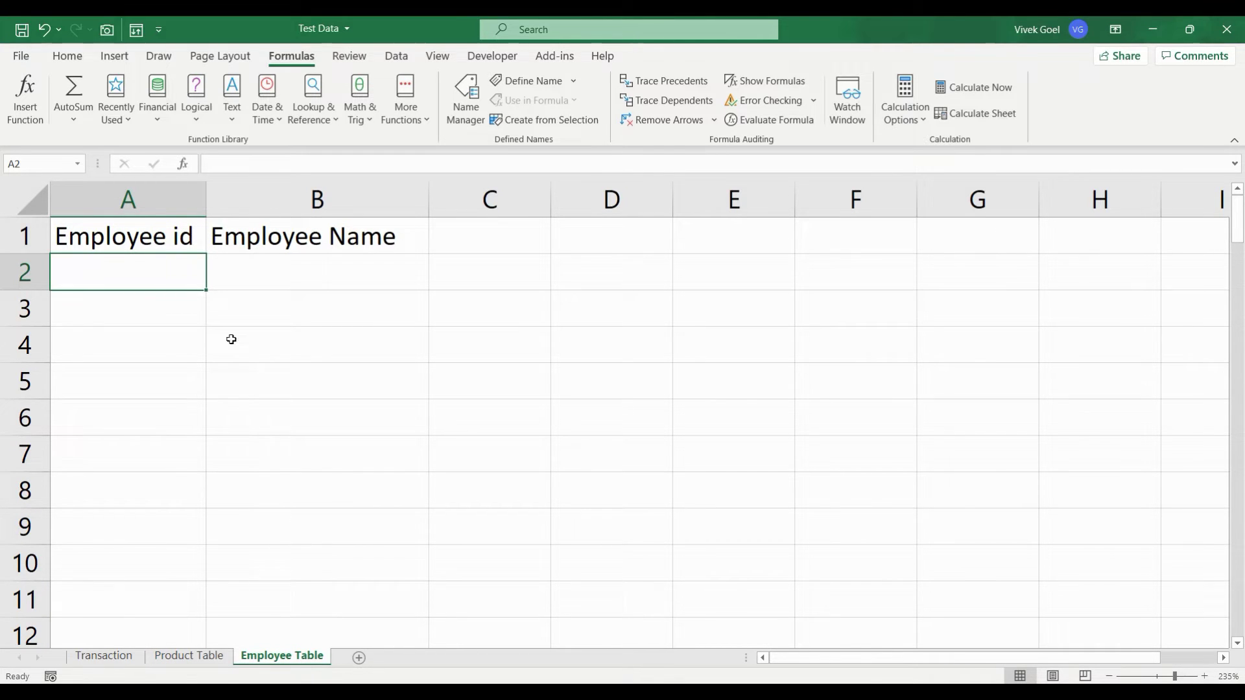
left_click(186, 657)
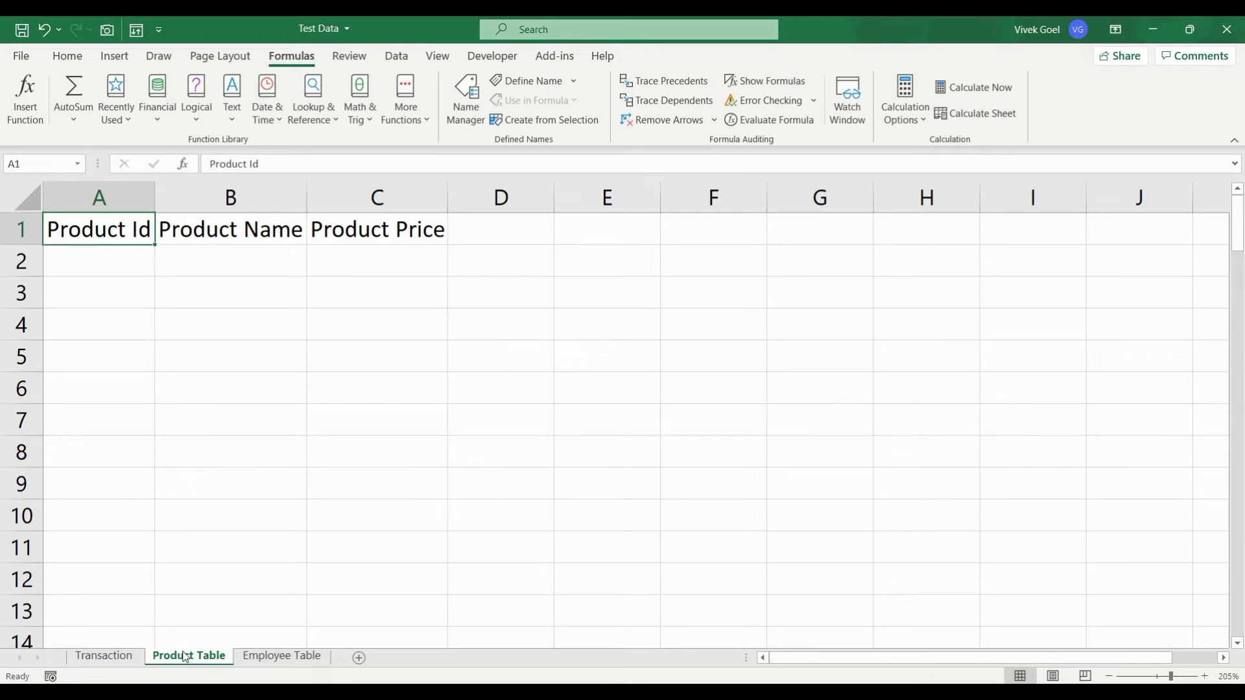
Step: Enter =SEQUENCE(100,,1,1) in A2 to spill Product Ids 1 to 100
left_click(108, 259)
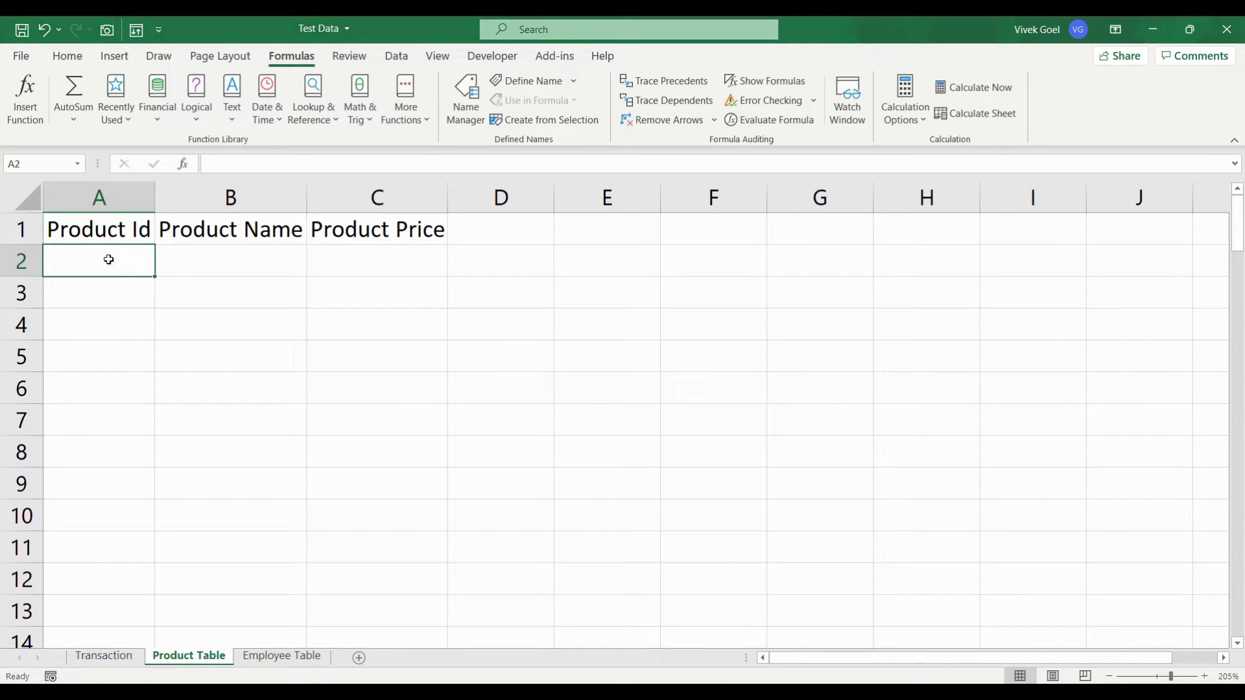
type("=")
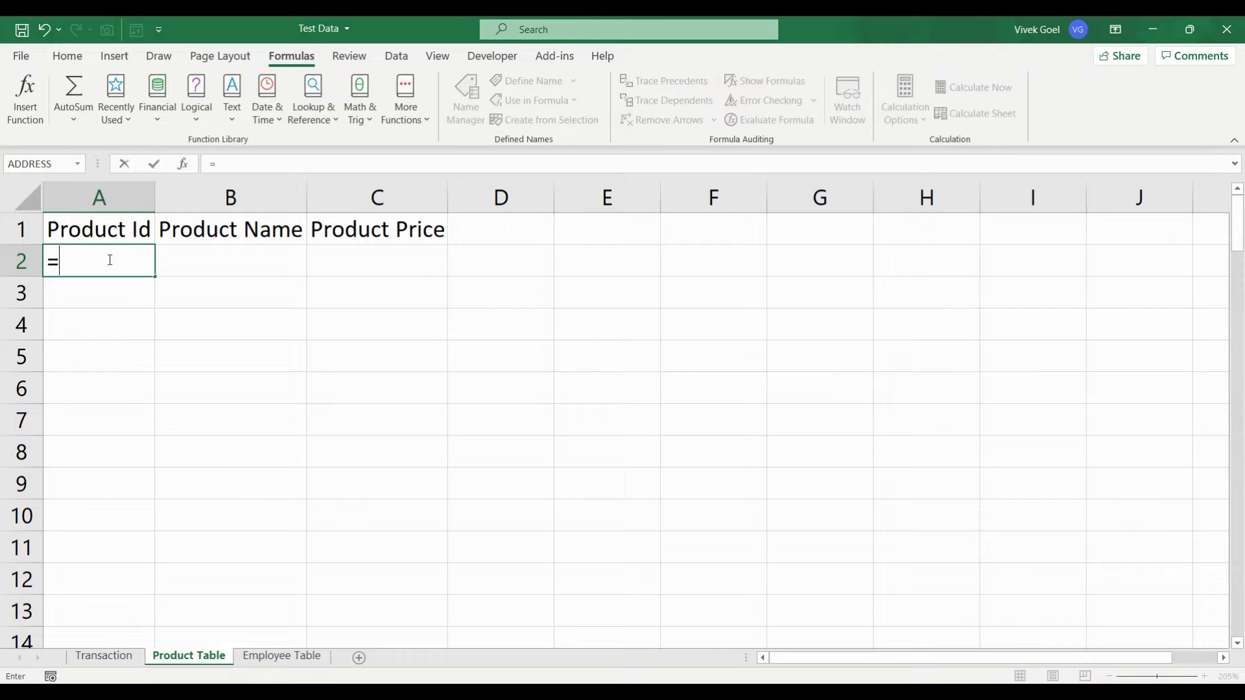
type("seq")
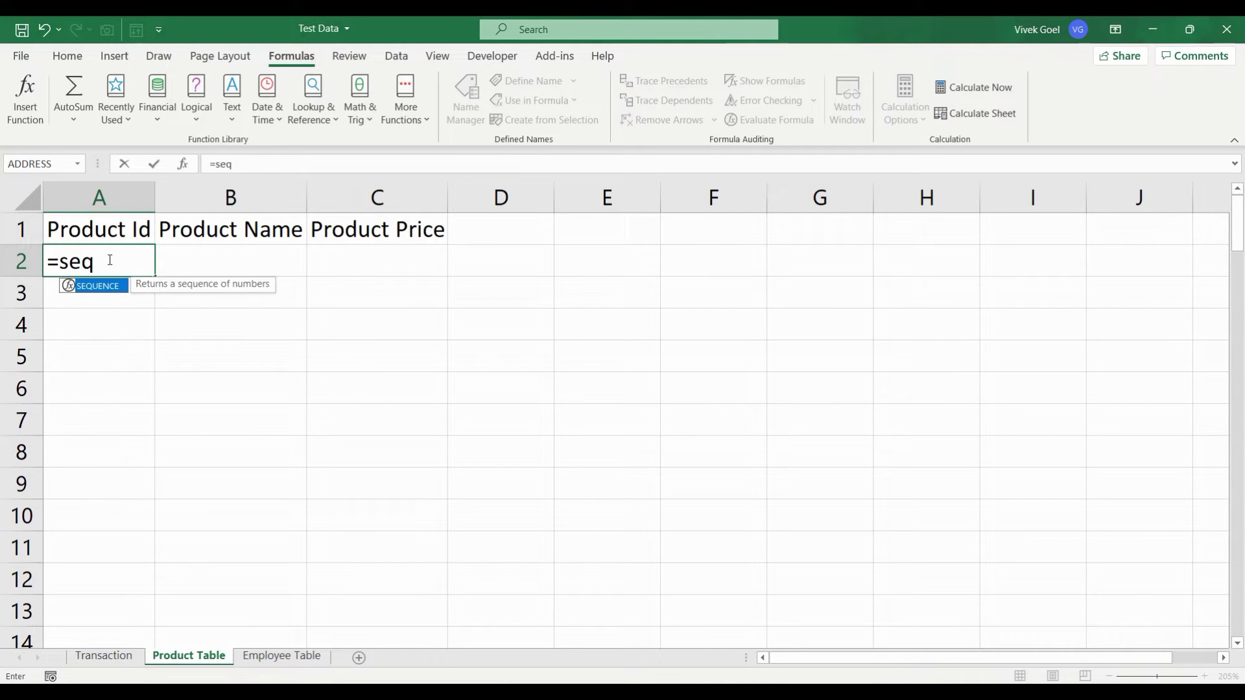
key("Tab")
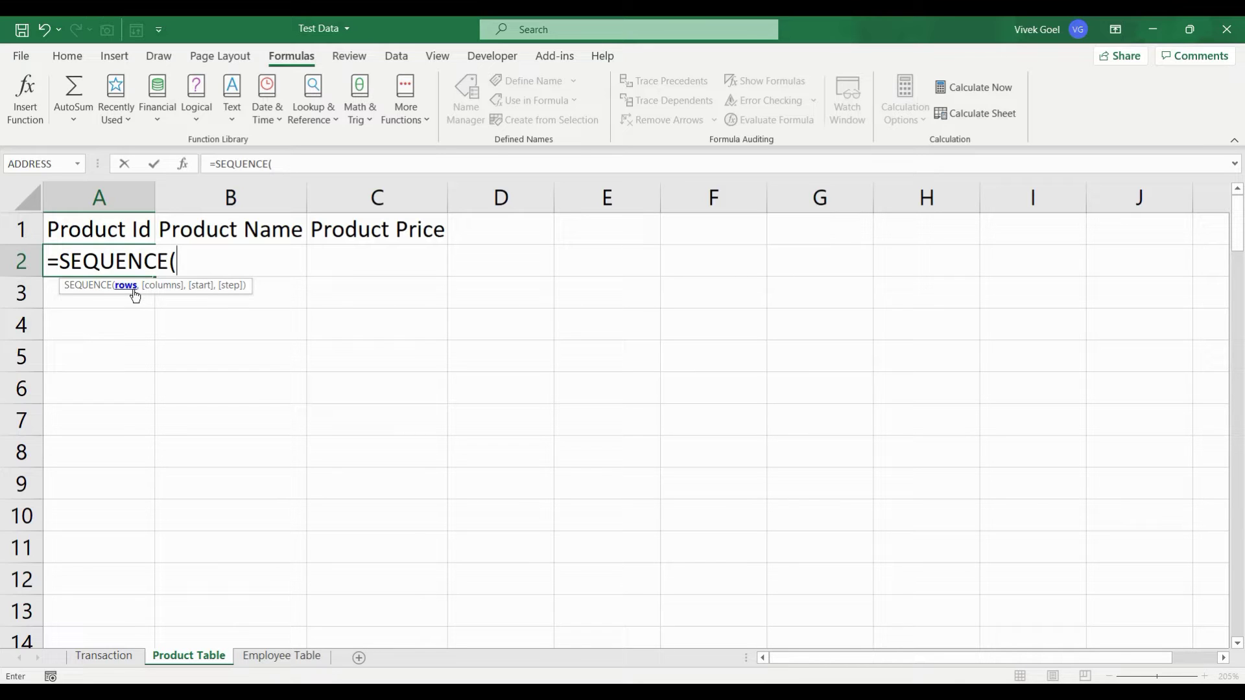
type("100")
type(",")
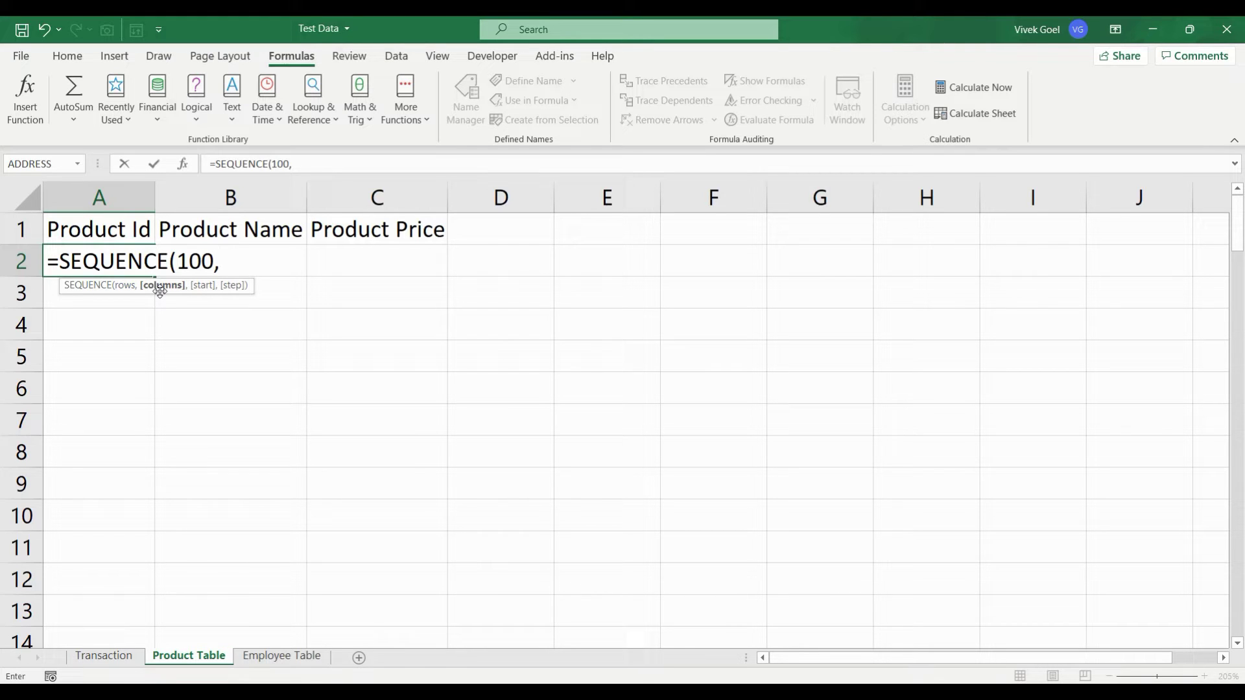
type(",")
type("1,1")
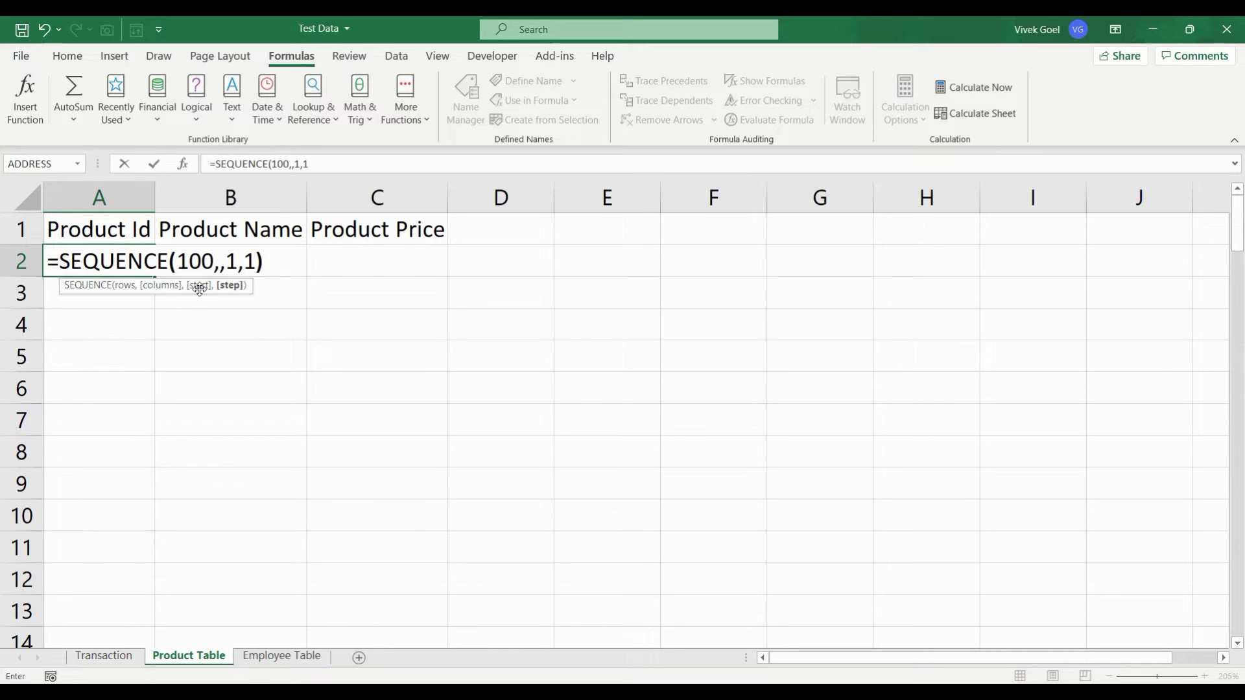
key("Return")
key("Up")
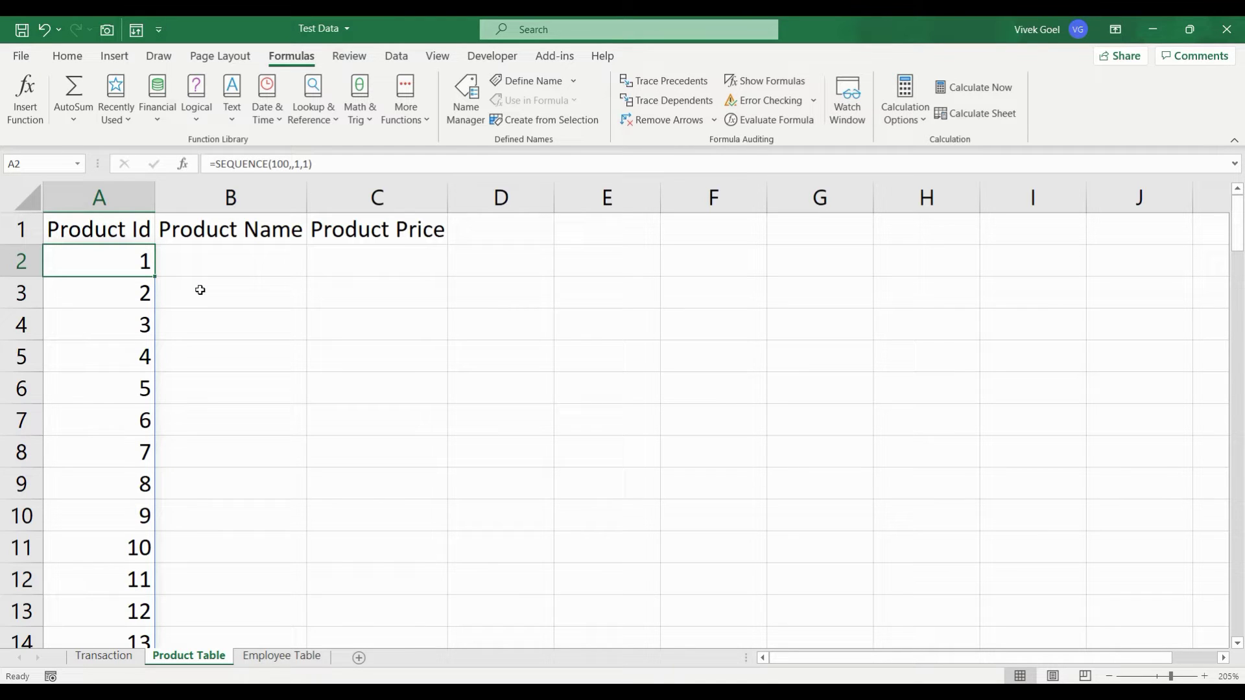
Step: Enter Product 1 and Product 2, then fill names down to Product 100
key("Right")
type("Pr")
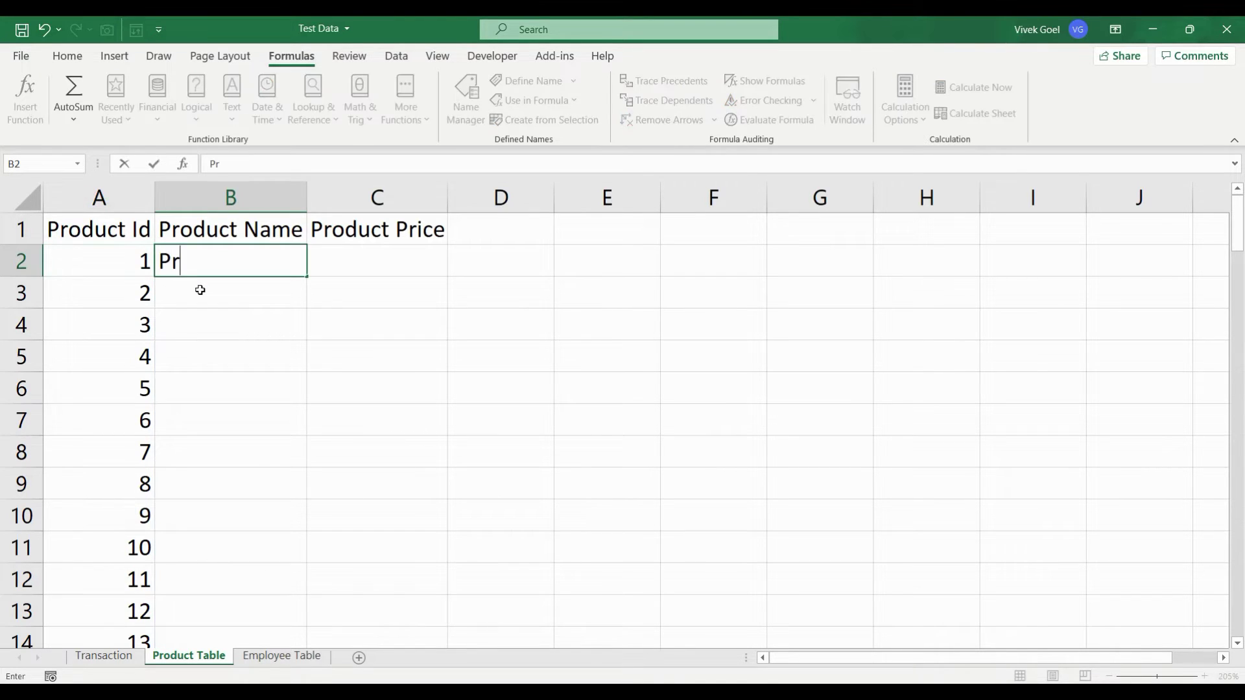
type("oduct 1")
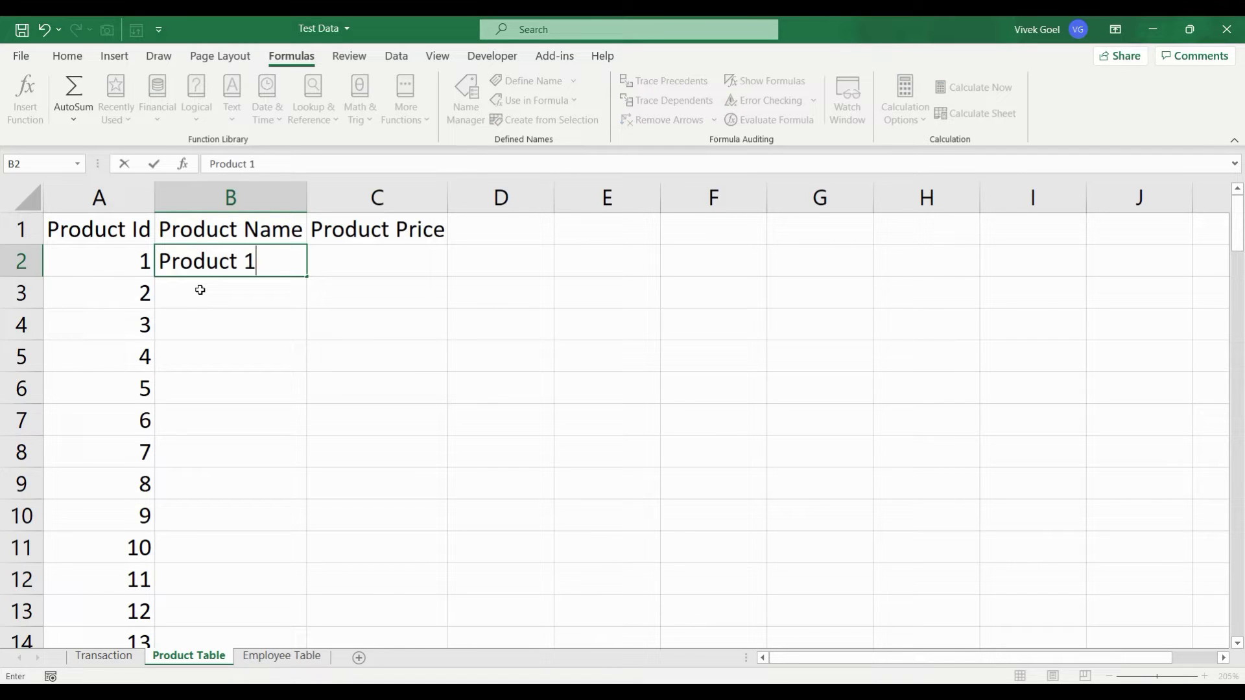
key("Return")
type("Produc")
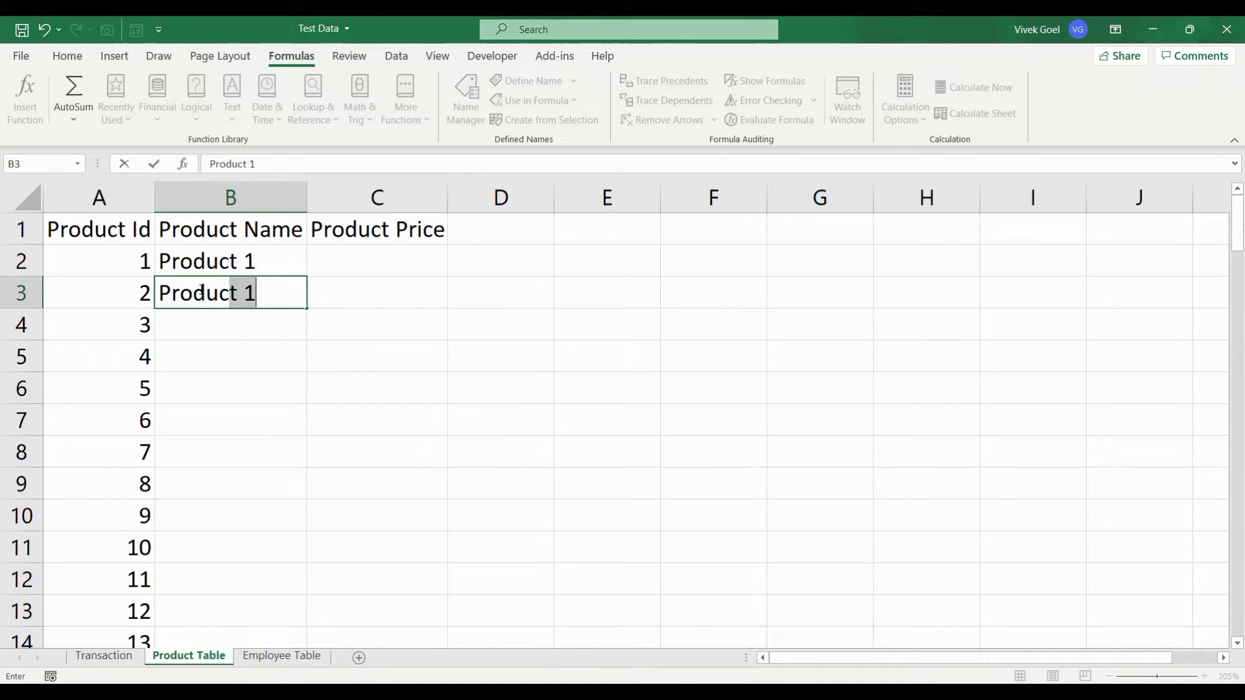
type("t 2")
key("Up")
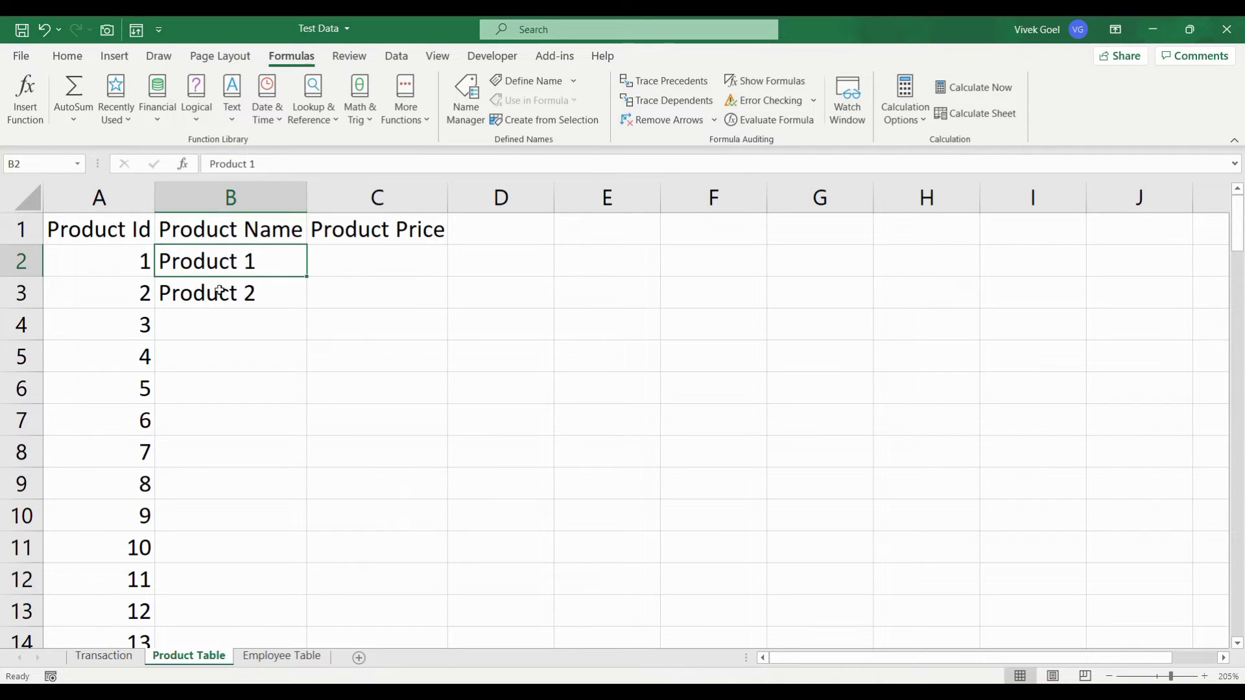
left_click(303, 285, "shift")
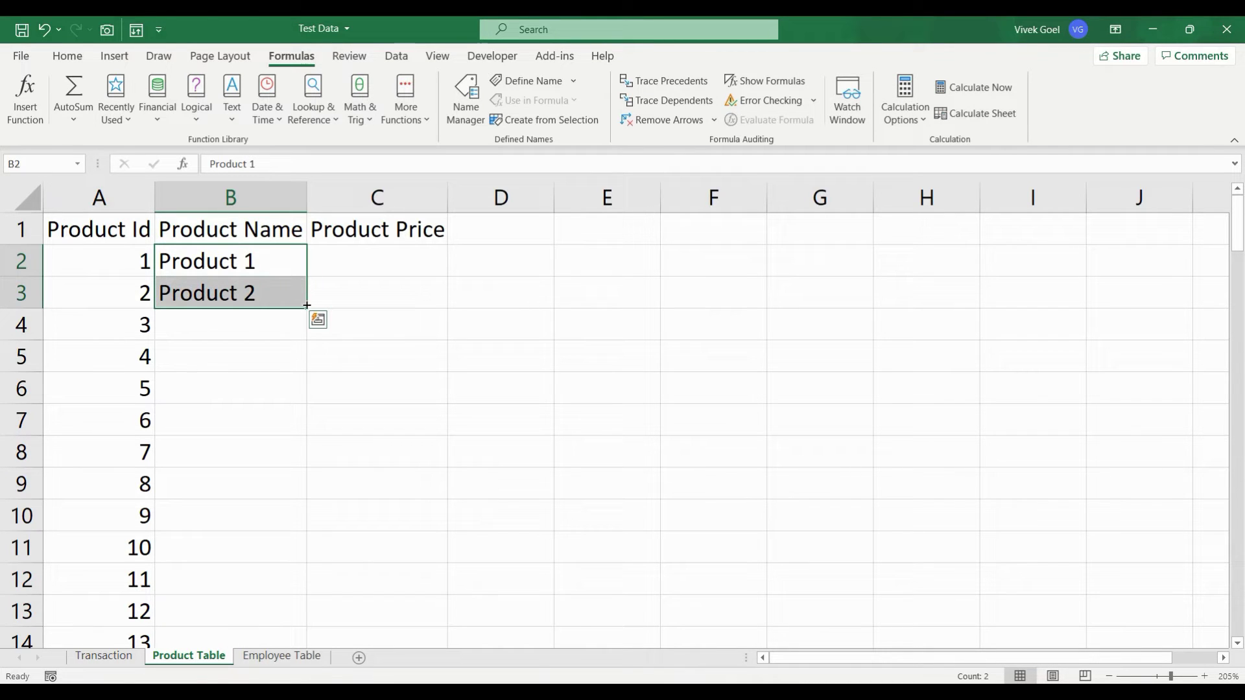
double_click(307, 309)
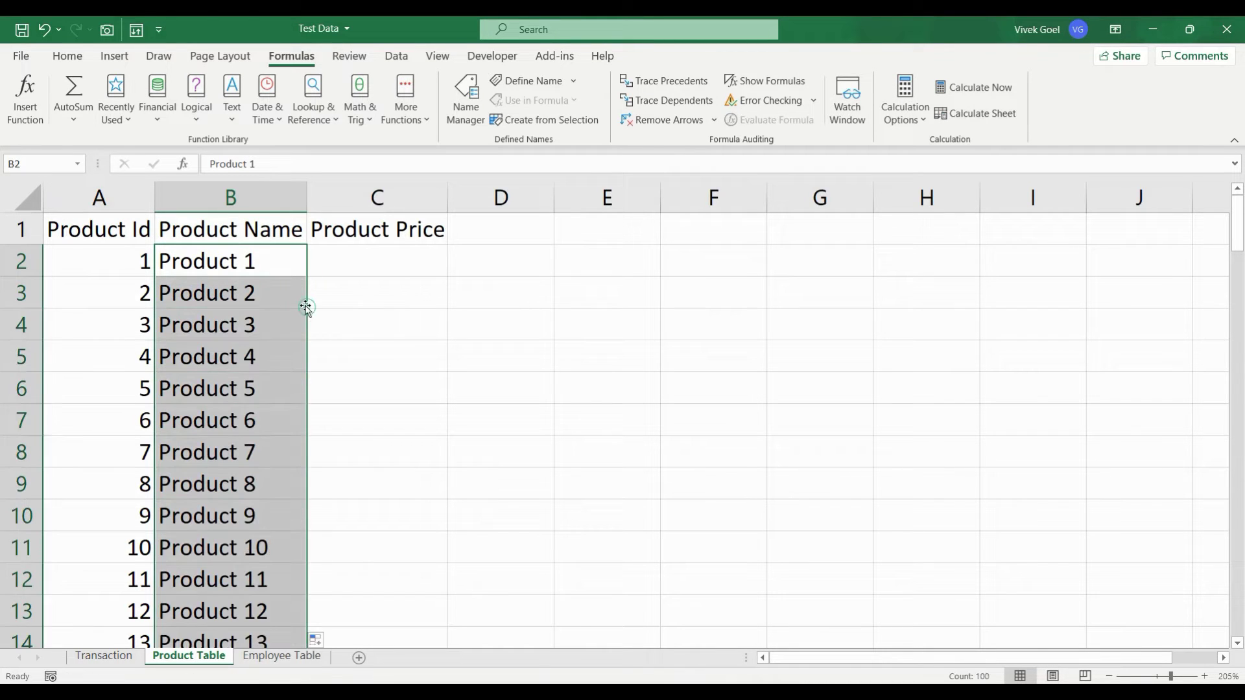
Step: Fill Product Price down column C with =RANDBETWEEN(10,90)
left_click(377, 264)
type("=r")
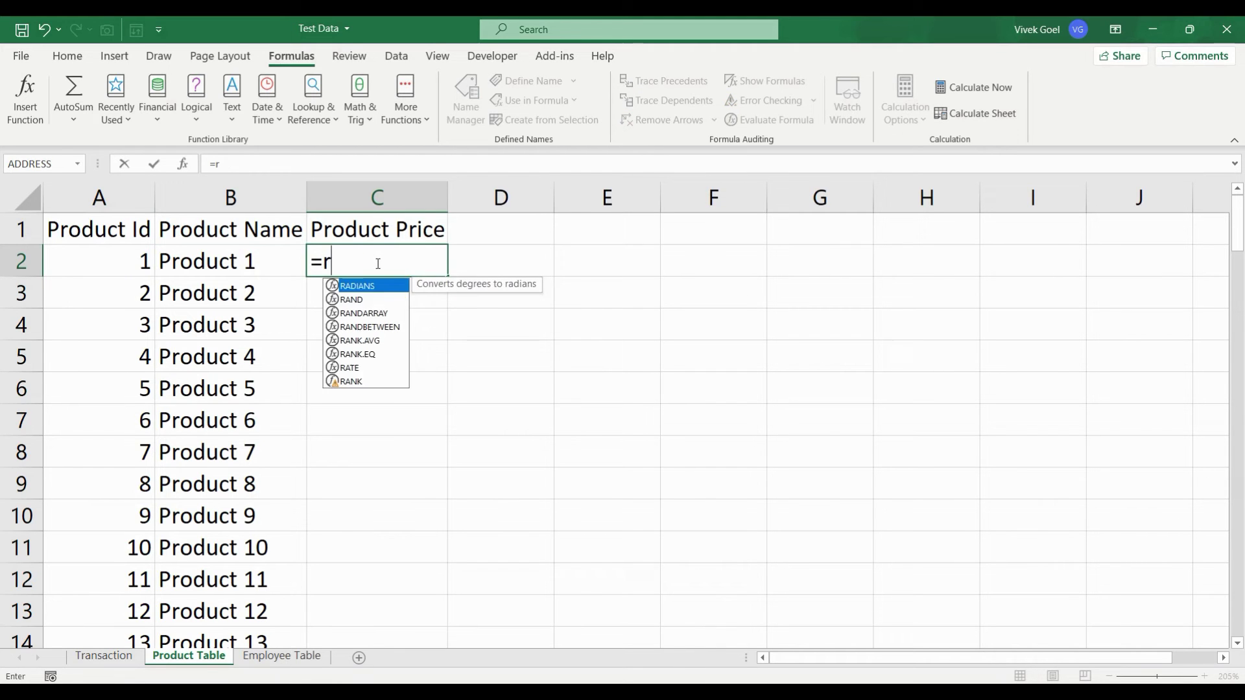
type("an")
key("Down")
key("Down")
key("Tab")
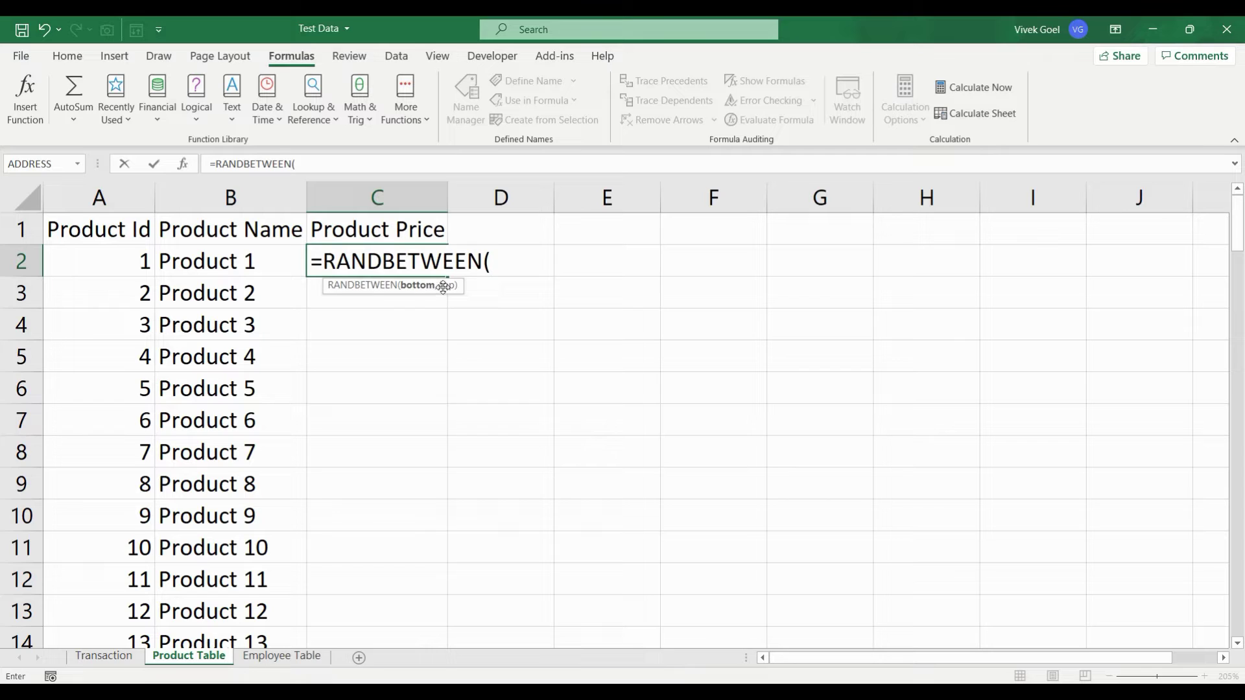
type("0,")
type("90)")
key("Return")
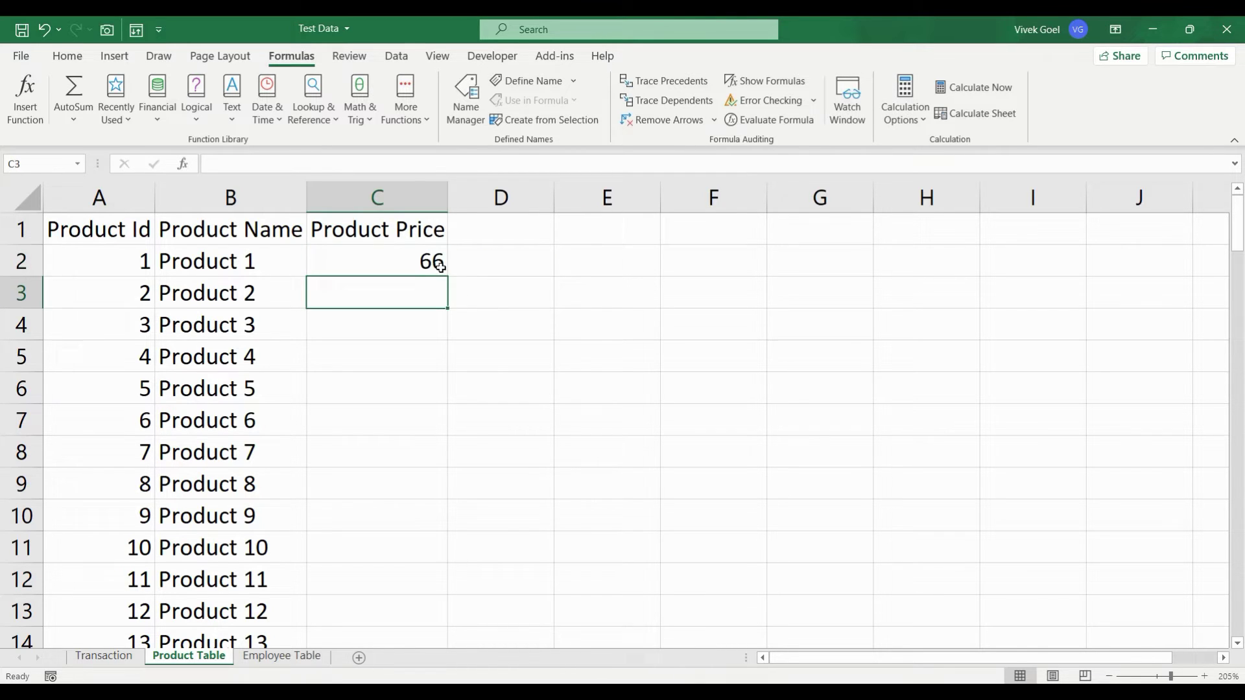
left_click(442, 268)
left_click(444, 273)
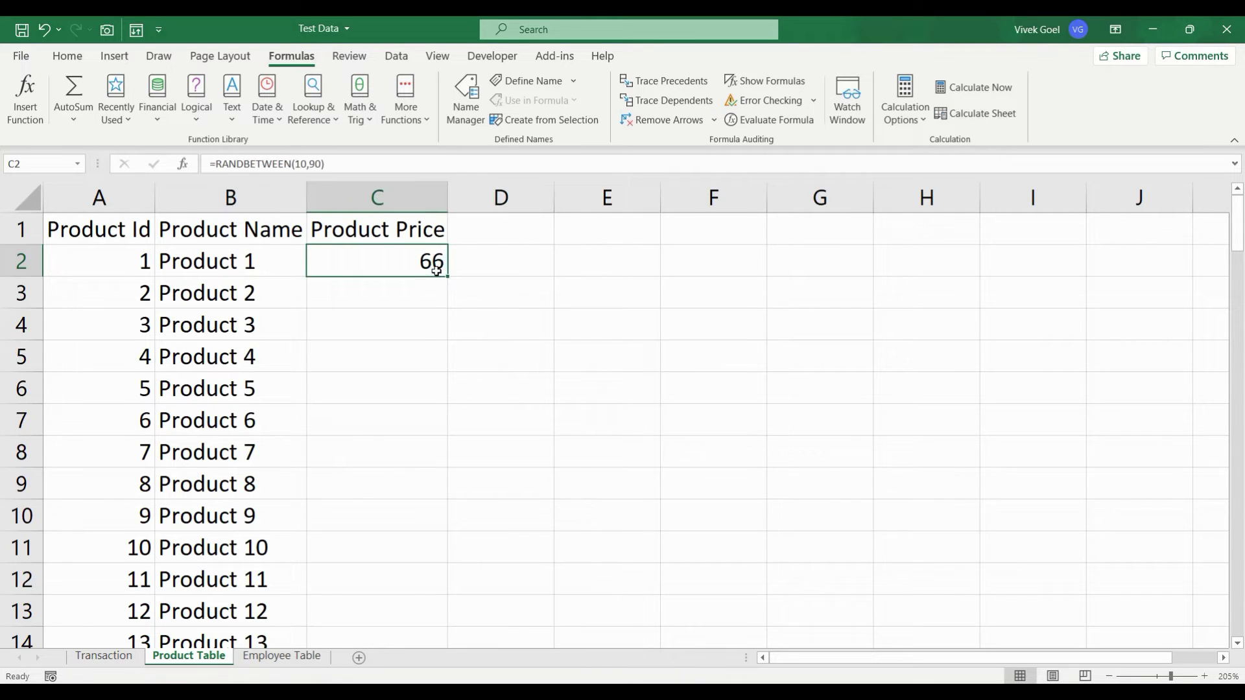
double_click(444, 277)
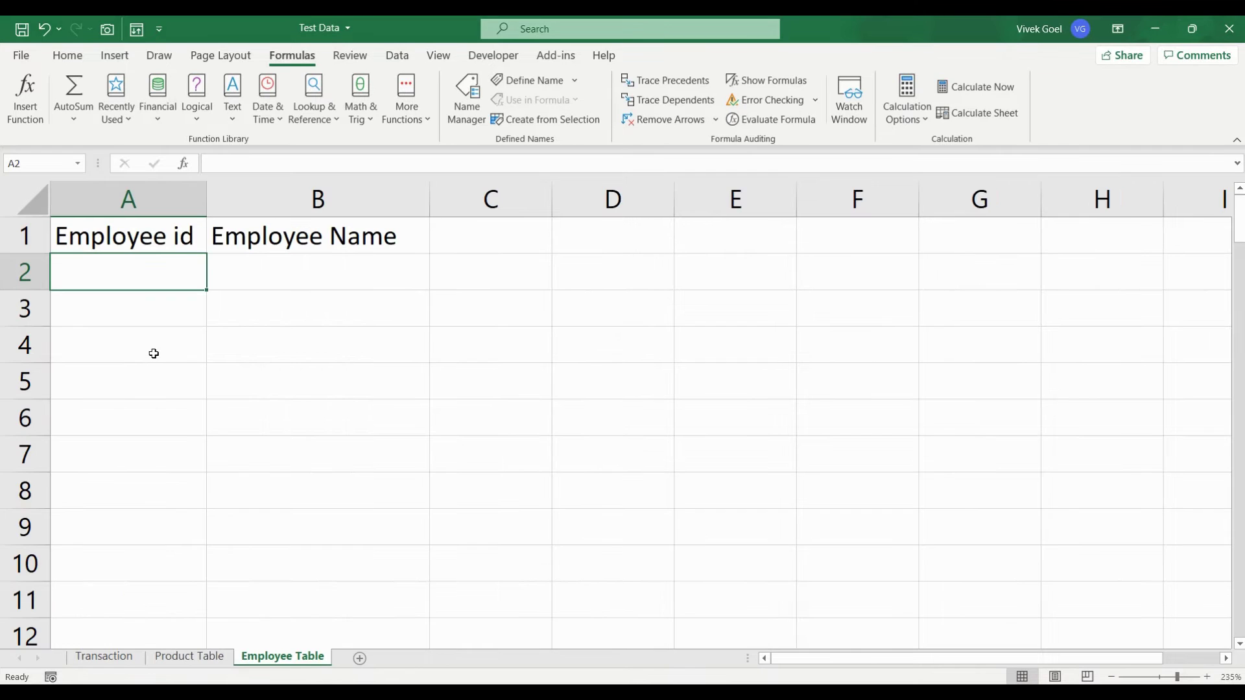
Step: Number employees 1 to 10 in A2 with =SEQUENCE(10,,1,1)
type("=")
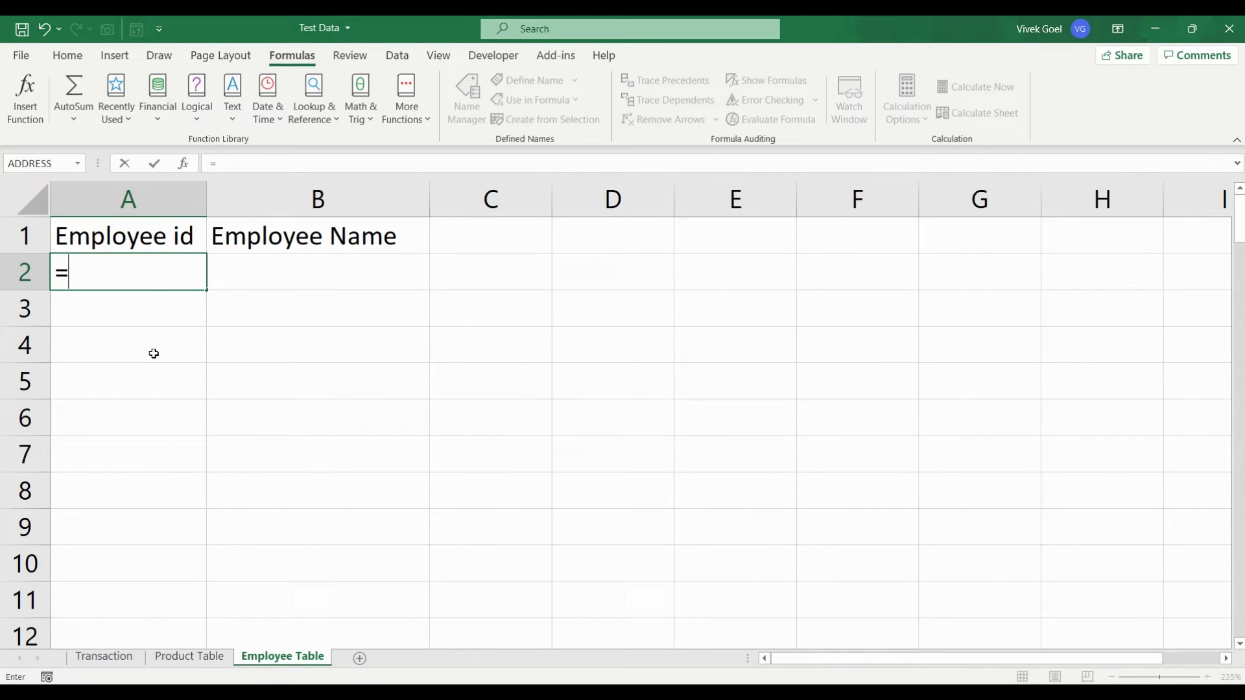
type("d")
key("BackSpace")
type("seq")
key("Tab")
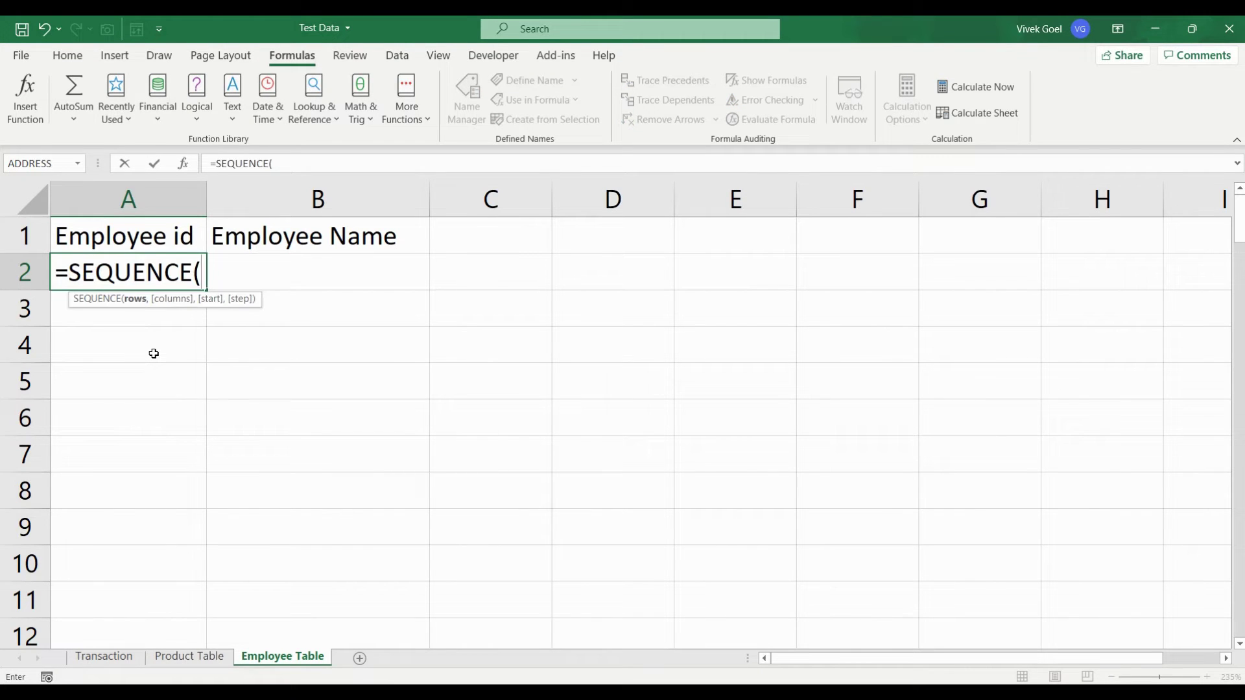
type("10,,1,1")
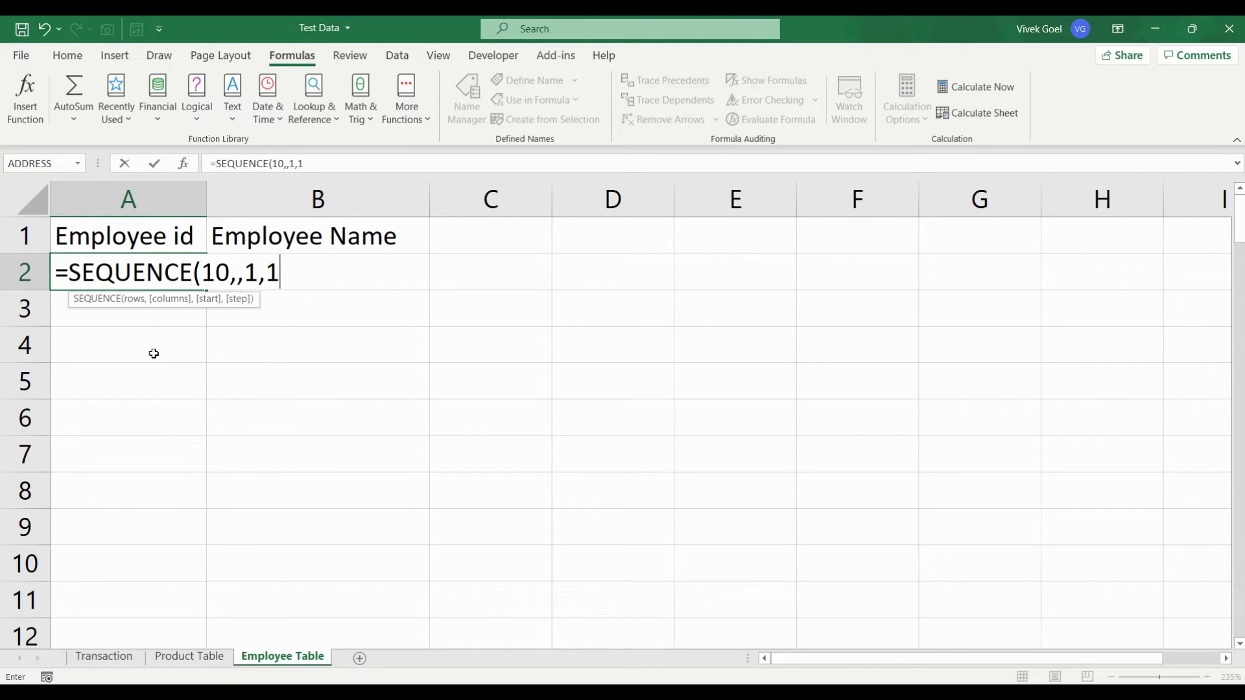
type(",")
key("BackSpace")
type(")")
key("Return")
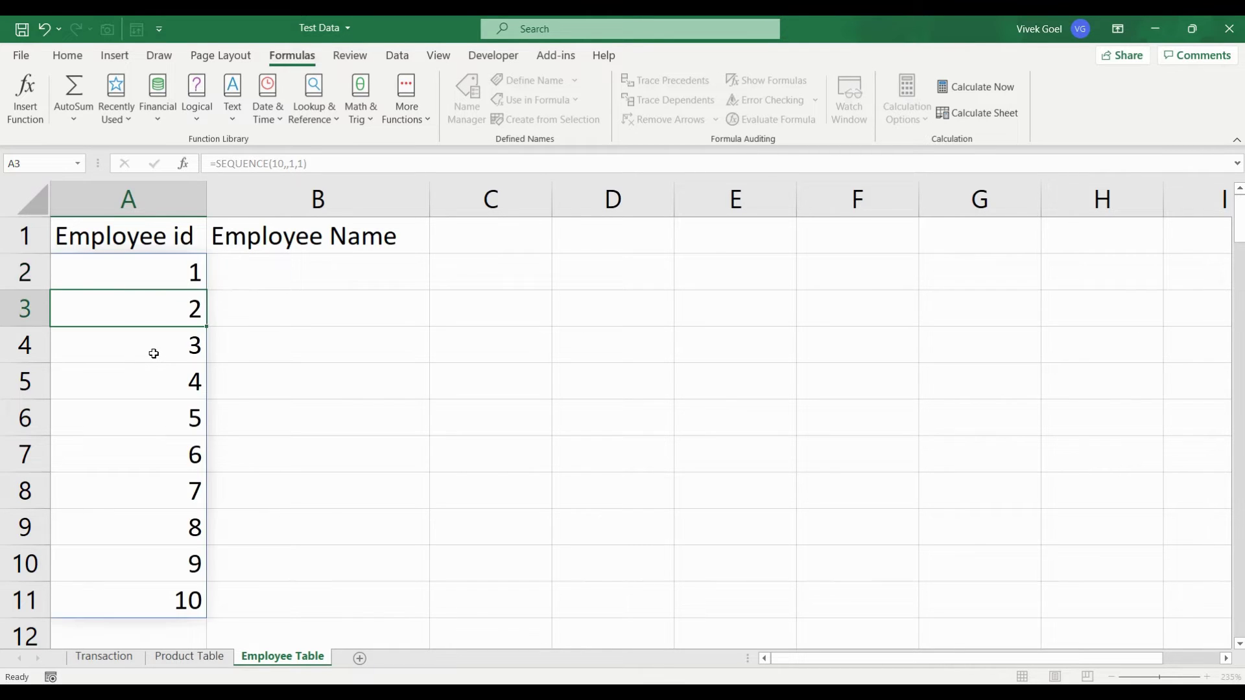
key("Up")
key("Right")
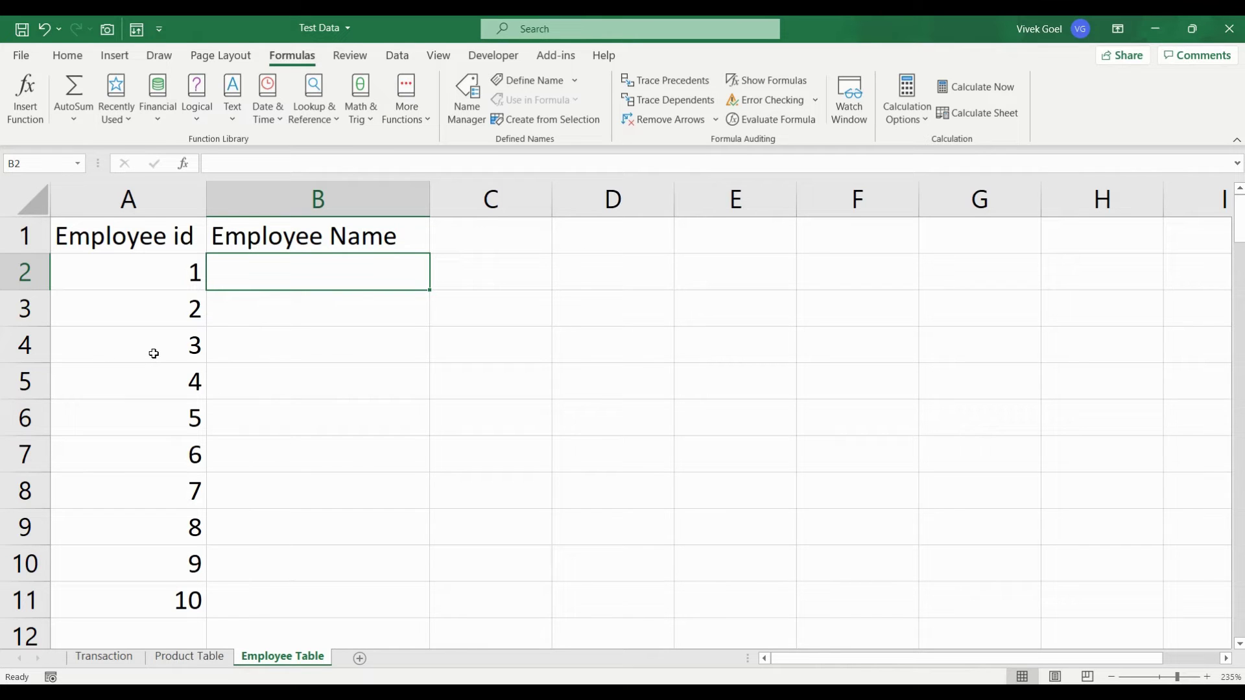
Step: Enter =CHAR(RANDBETWEEN(65,90)) in B2 to generate a random capital letter
type("=char")
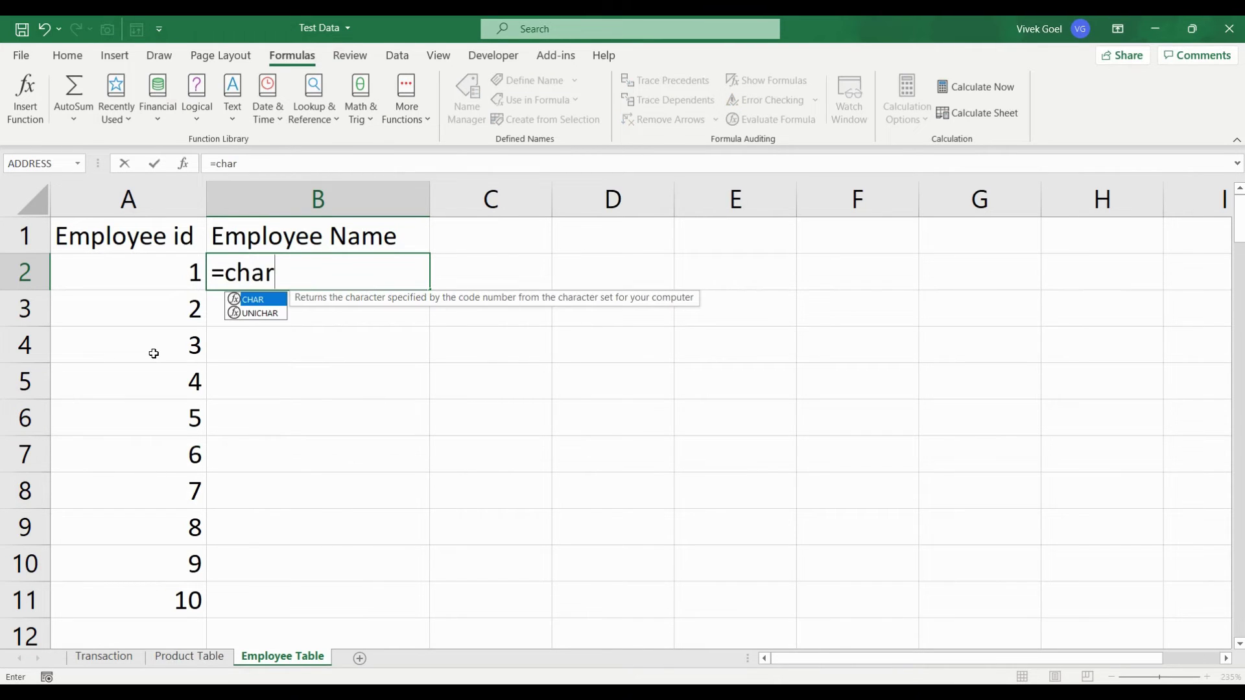
type("(65")
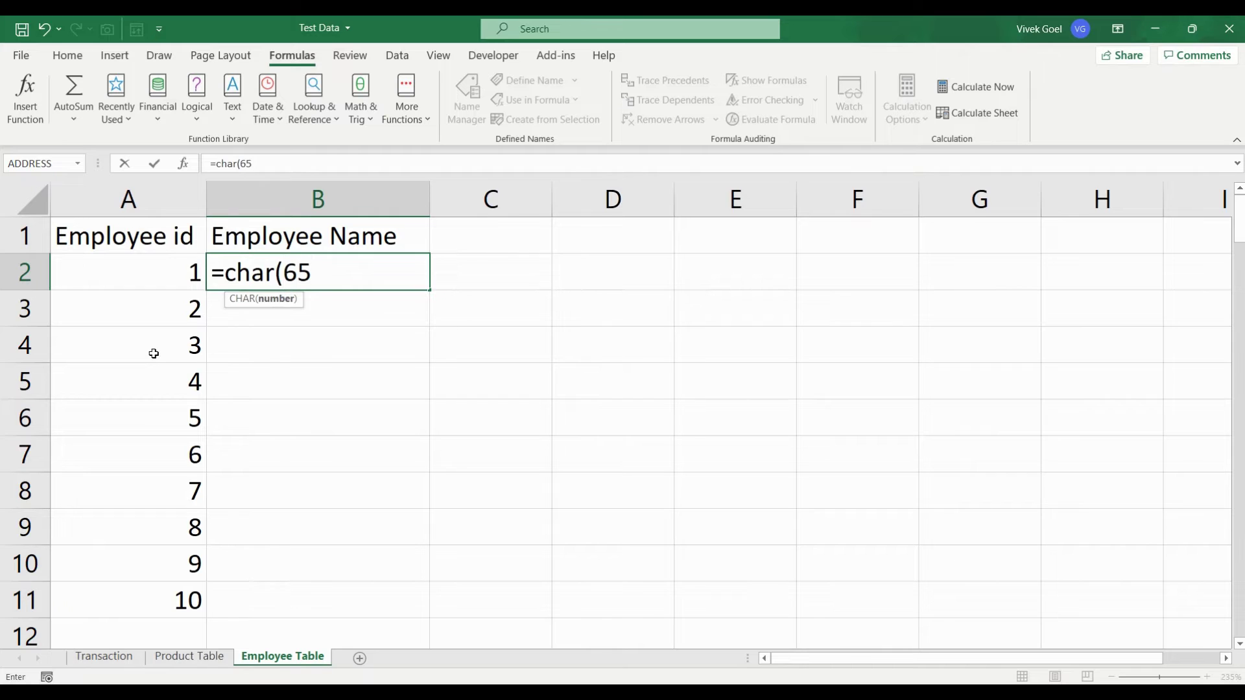
type(")")
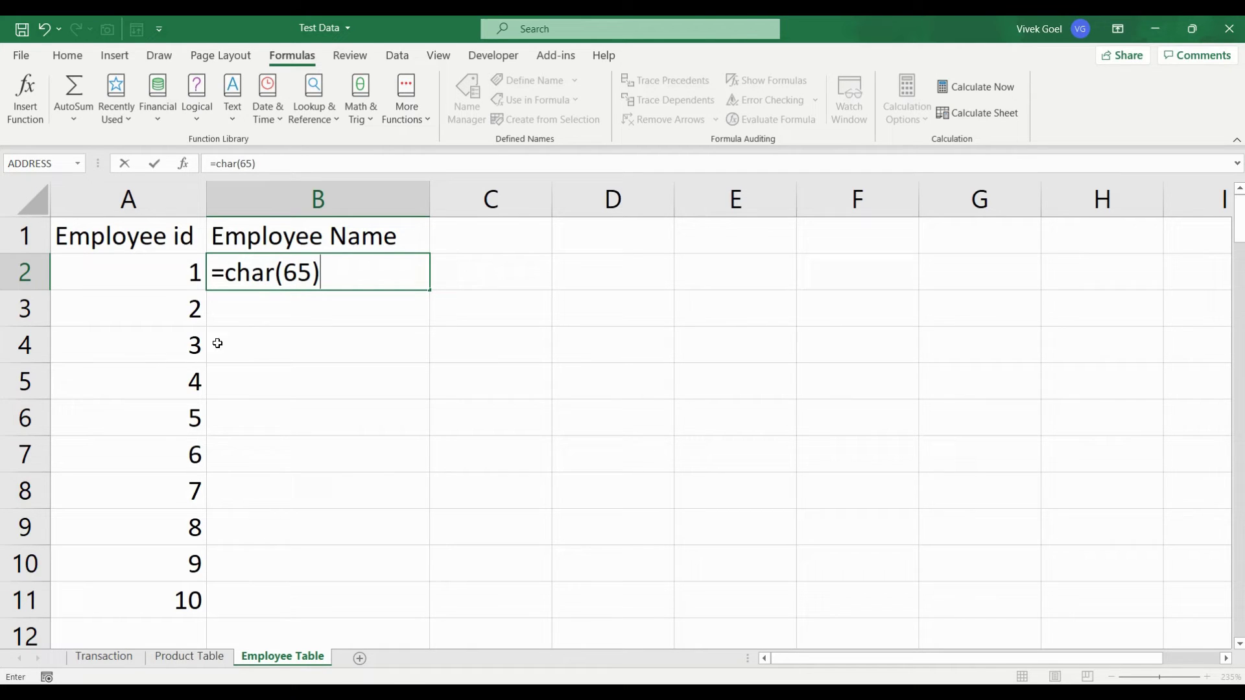
key("Return")
left_click(302, 279)
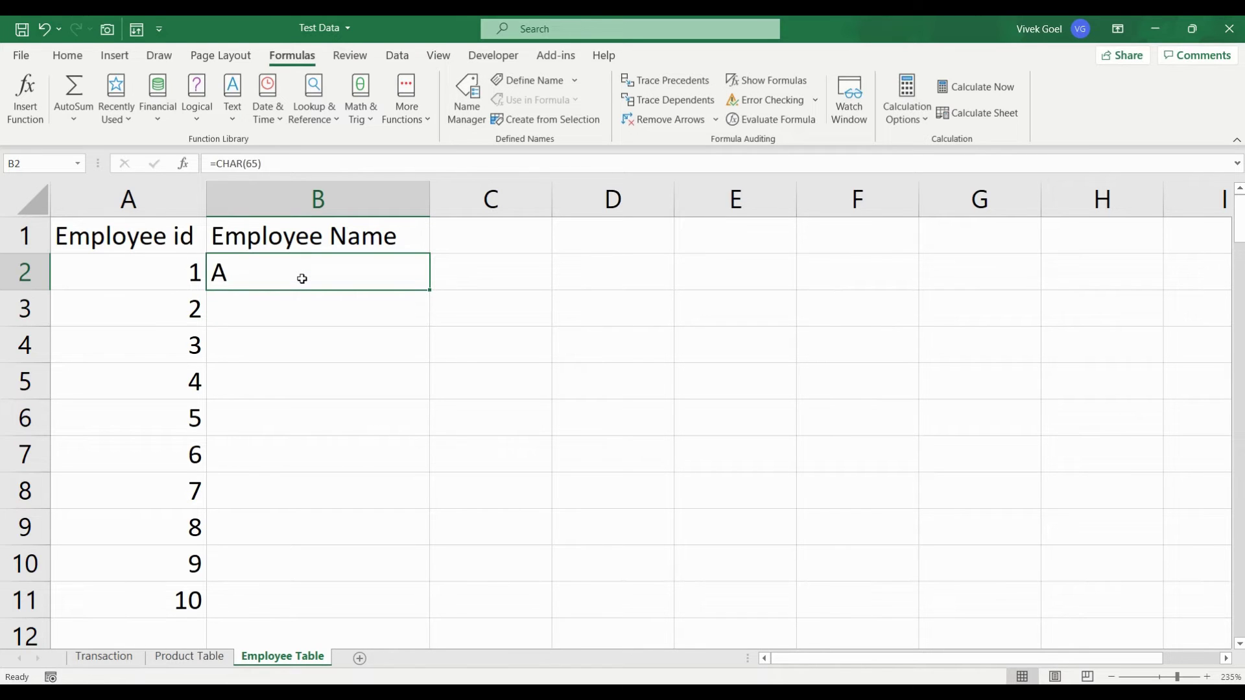
left_click(218, 165)
key("BackSpace")
key("BackSpace")
type("rand")
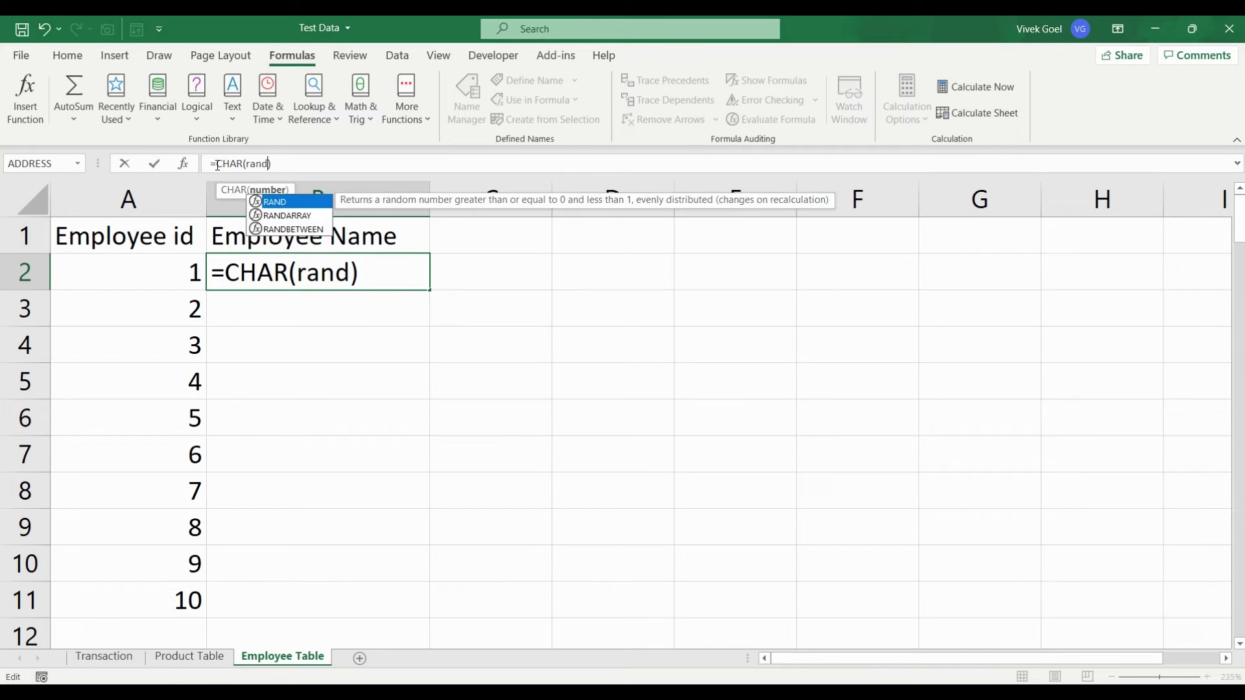
key("Down")
key("Down")
key("Tab")
type("65,90")
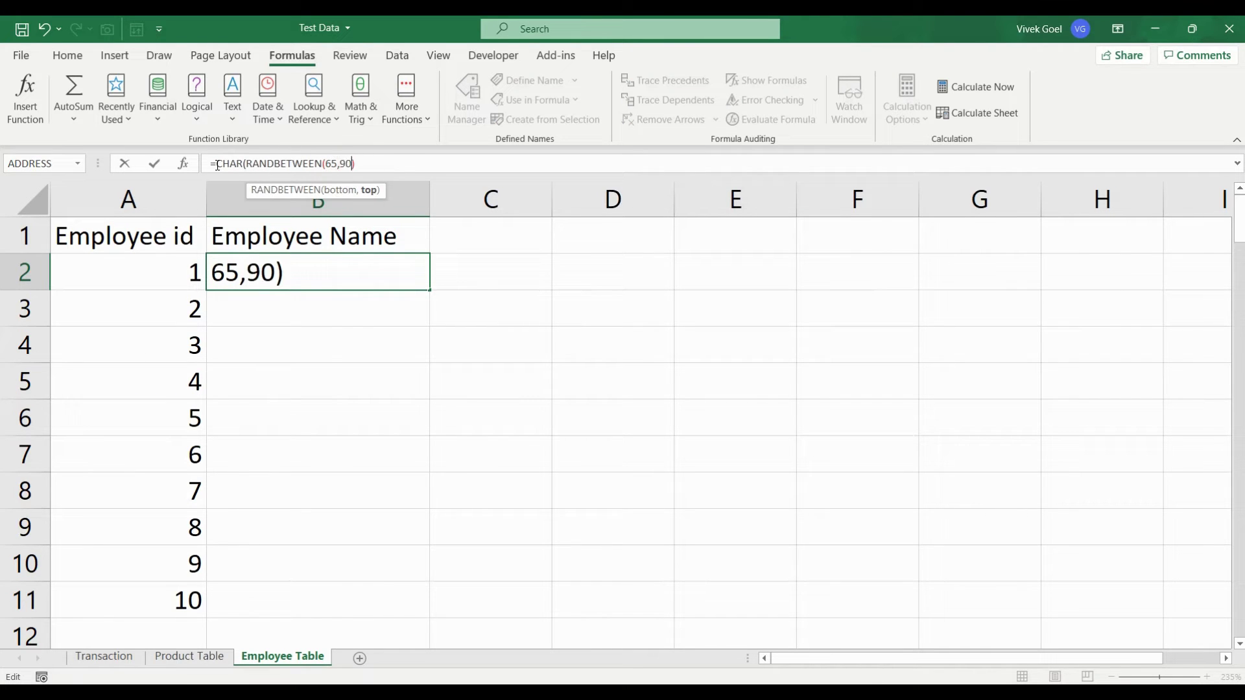
type(")")
key("ctrl+Return")
Step: CONCAT four random-letter expressions into a name formula and fill it down to row 11
left_click(217, 165)
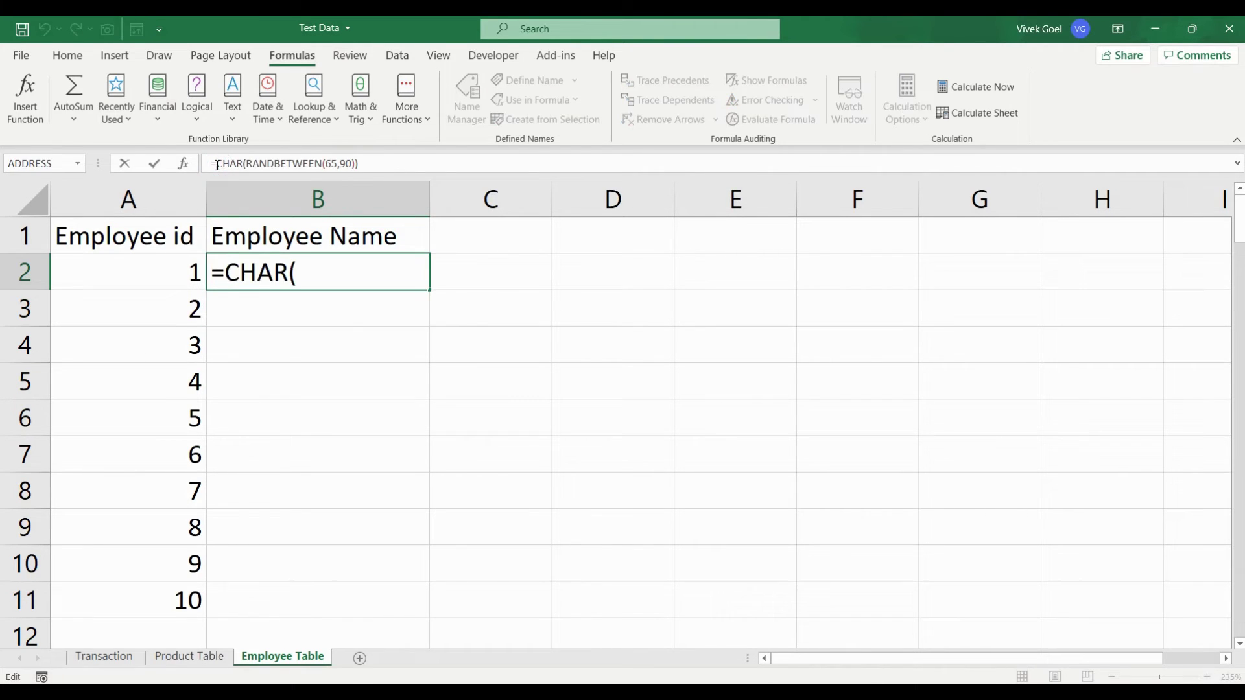
type("conc")
key("Tab")
key("ctrl+shift+Right")
key("ctrl+shift+Right")
key("ctrl+shift+Right")
key("ctrl+shift+Right")
key("ctrl+shift+Right")
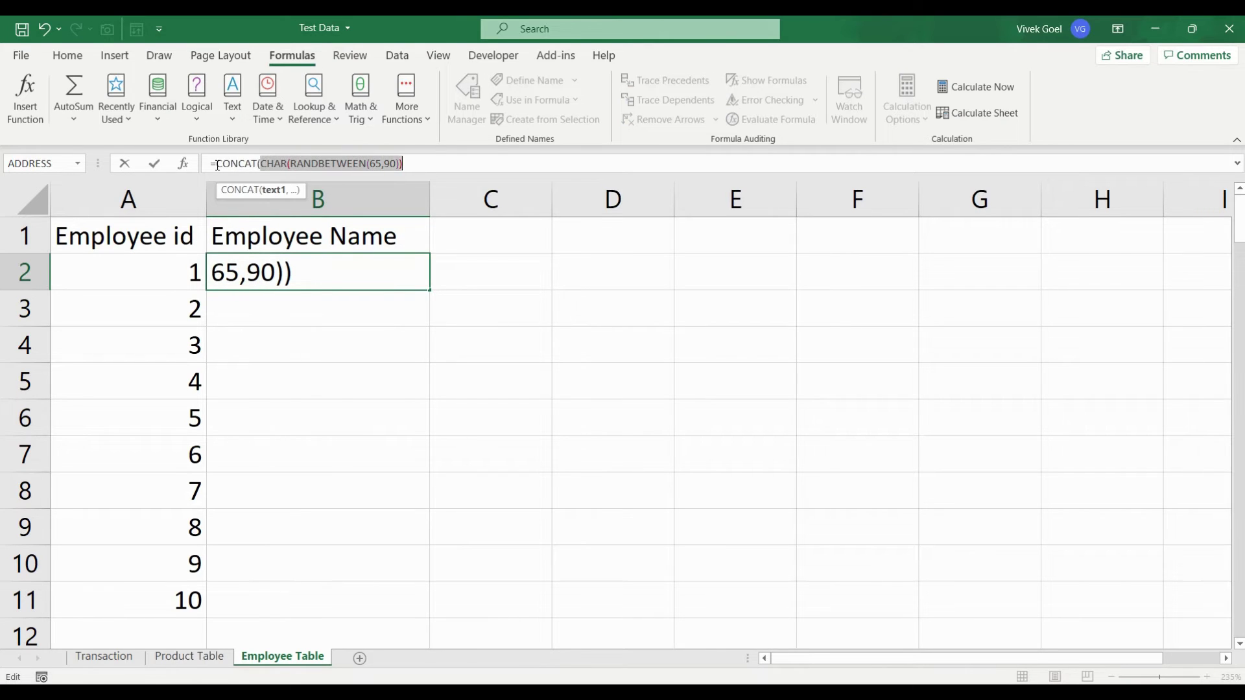
key("ctrl+c")
key("Right")
type(",")
key("ctrl+v")
type(",")
key("ctrl+v")
type(",")
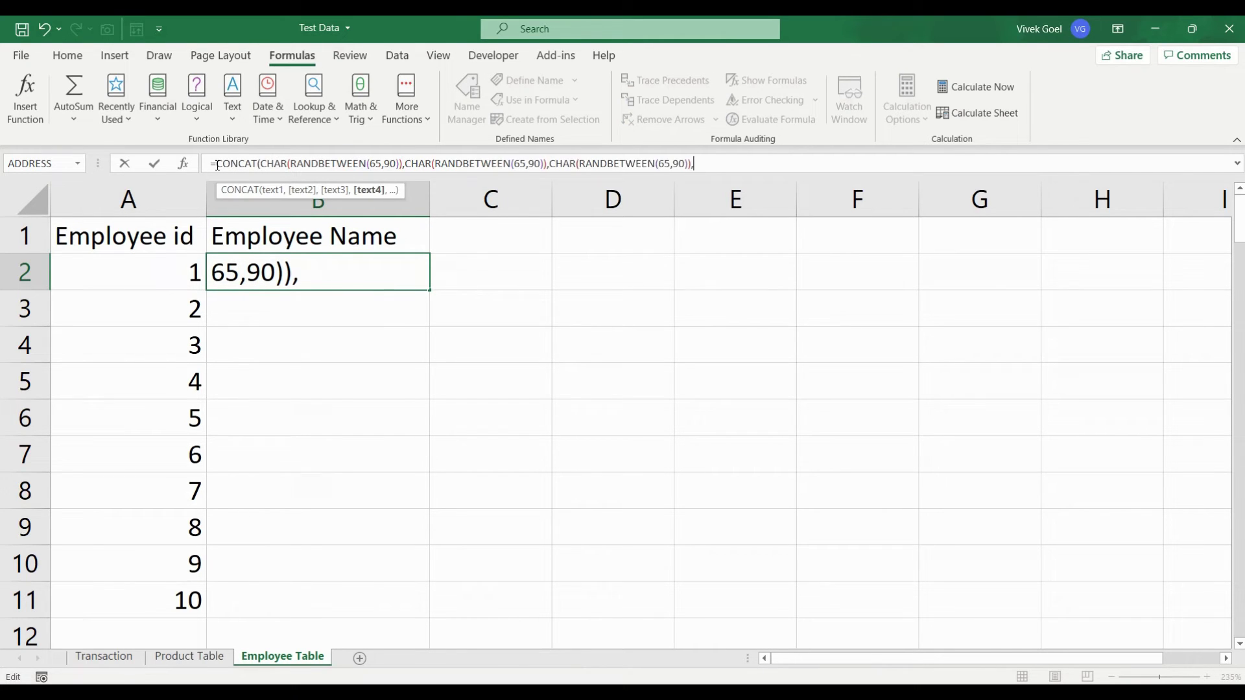
key("ctrl+v")
type(")")
key("Return")
left_click(385, 278)
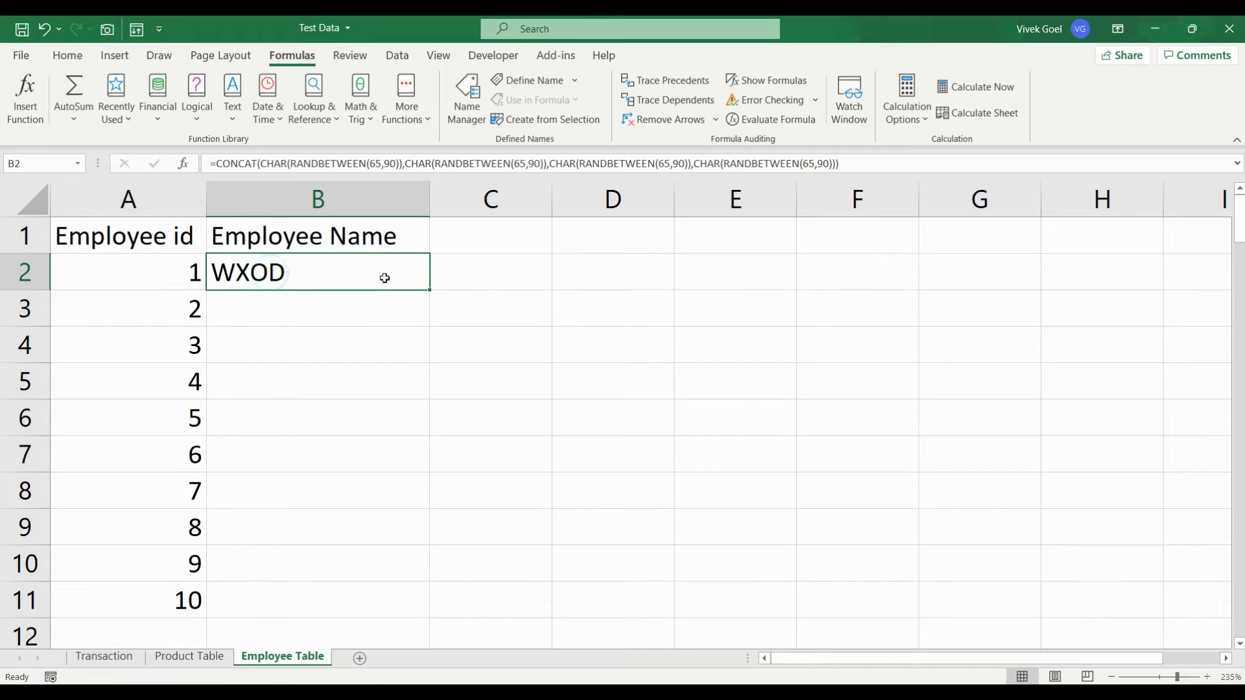
double_click(428, 289)
Step: Convert the Employee Table to static values with copy and Paste Values
left_click(399, 546)
key("ctrl+a")
key("ctrl+c")
key("ctrl+v")
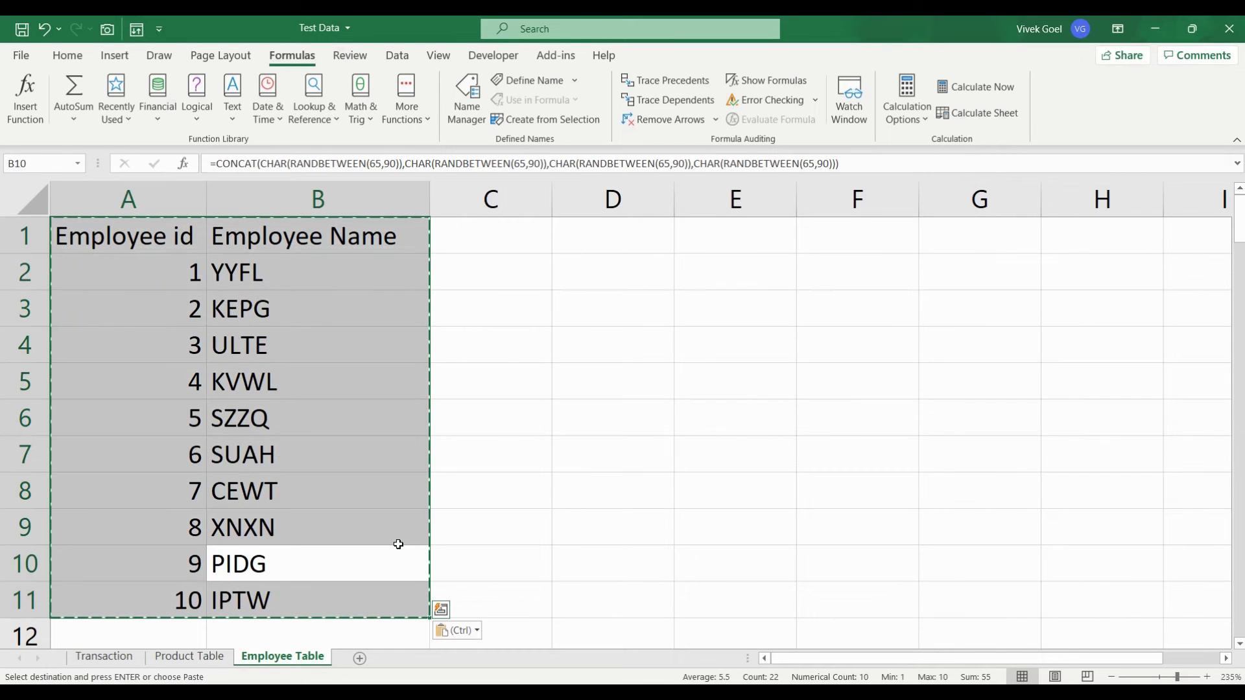
left_click(457, 631)
left_click(445, 559)
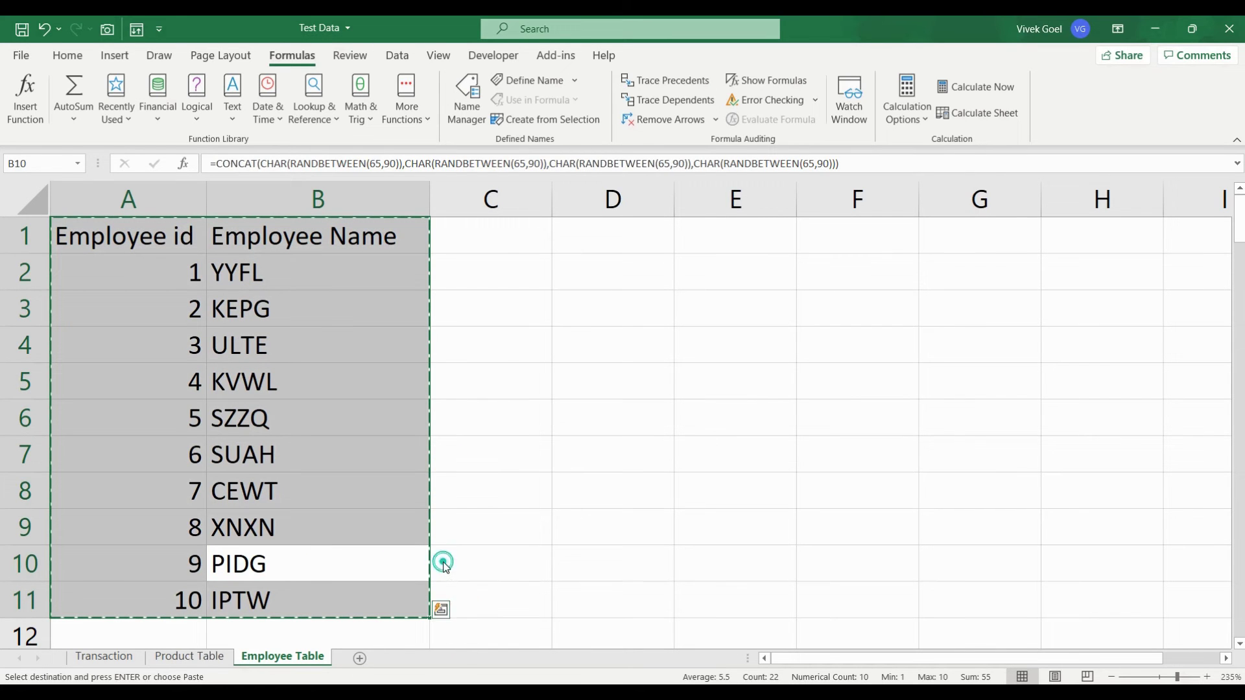
Step: Copy the whole Product Table and paste it back in place to fix its prices
left_click(189, 657)
key("ctrl+a")
key("ctrl+c")
key("ctrl+v")
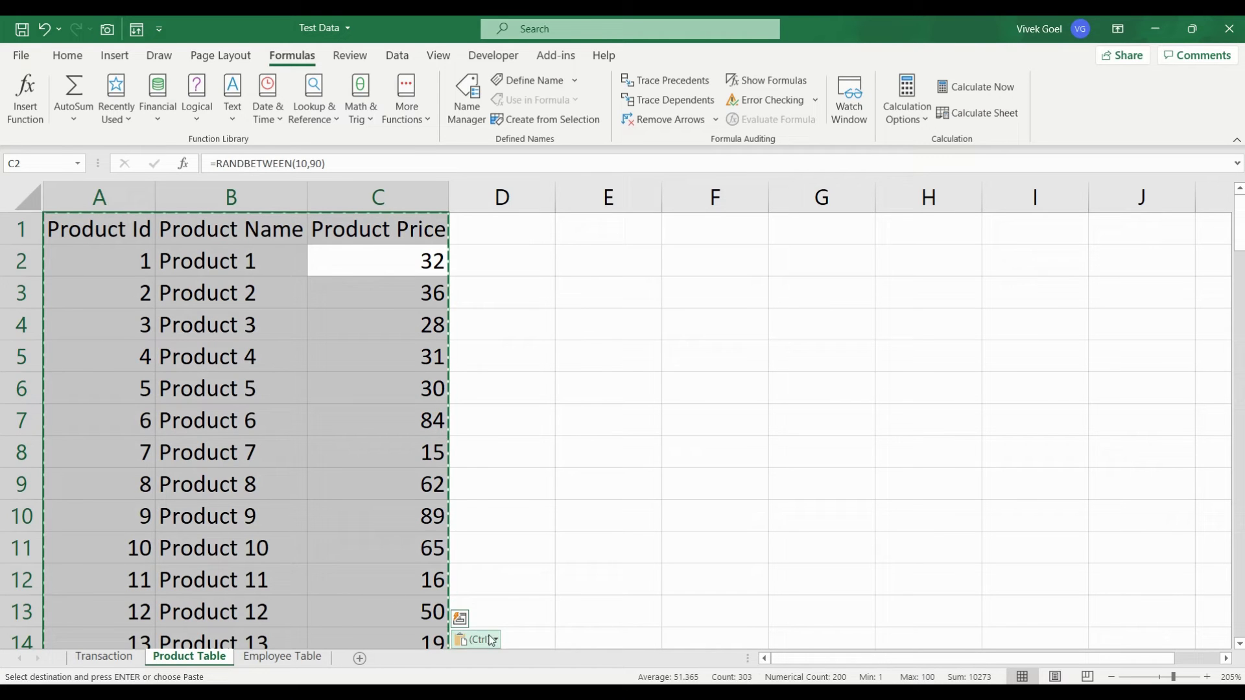
left_click(477, 639)
Step: Keep product prices as values, then number Transaction IDs with =SEQUENCE(10000,,1,1)
left_click(467, 565)
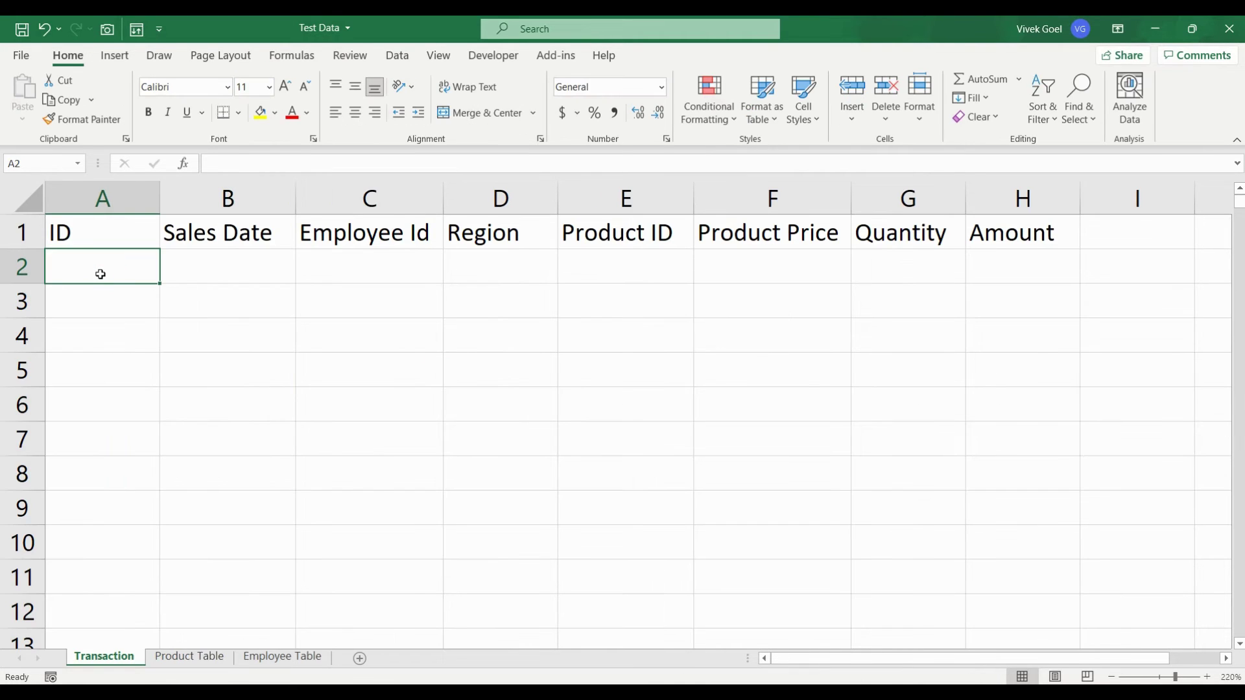
type("=seq")
key("Tab")
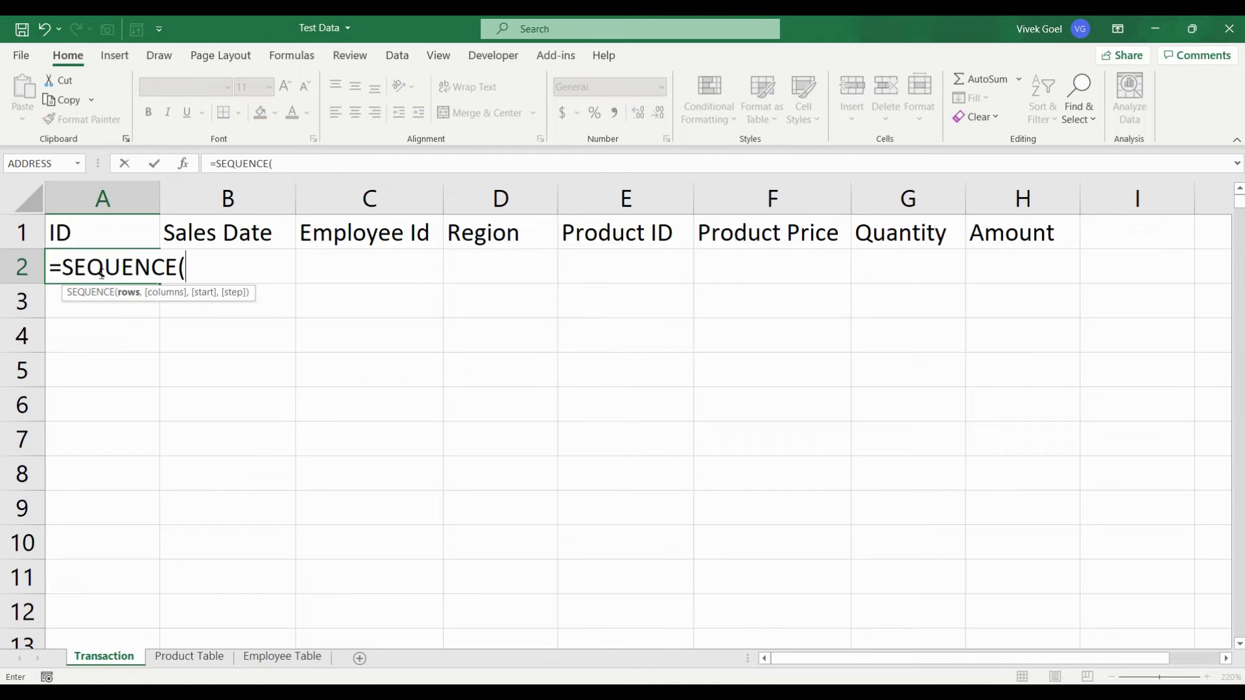
type("10000,")
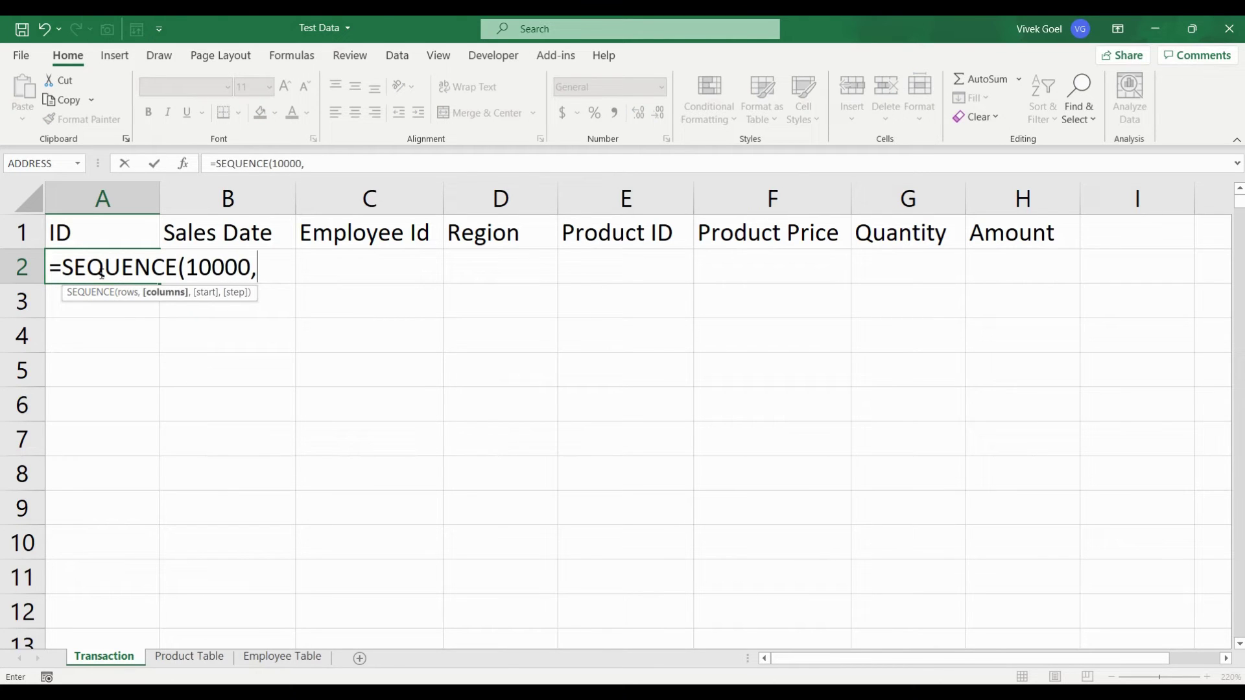
type(",1,1)")
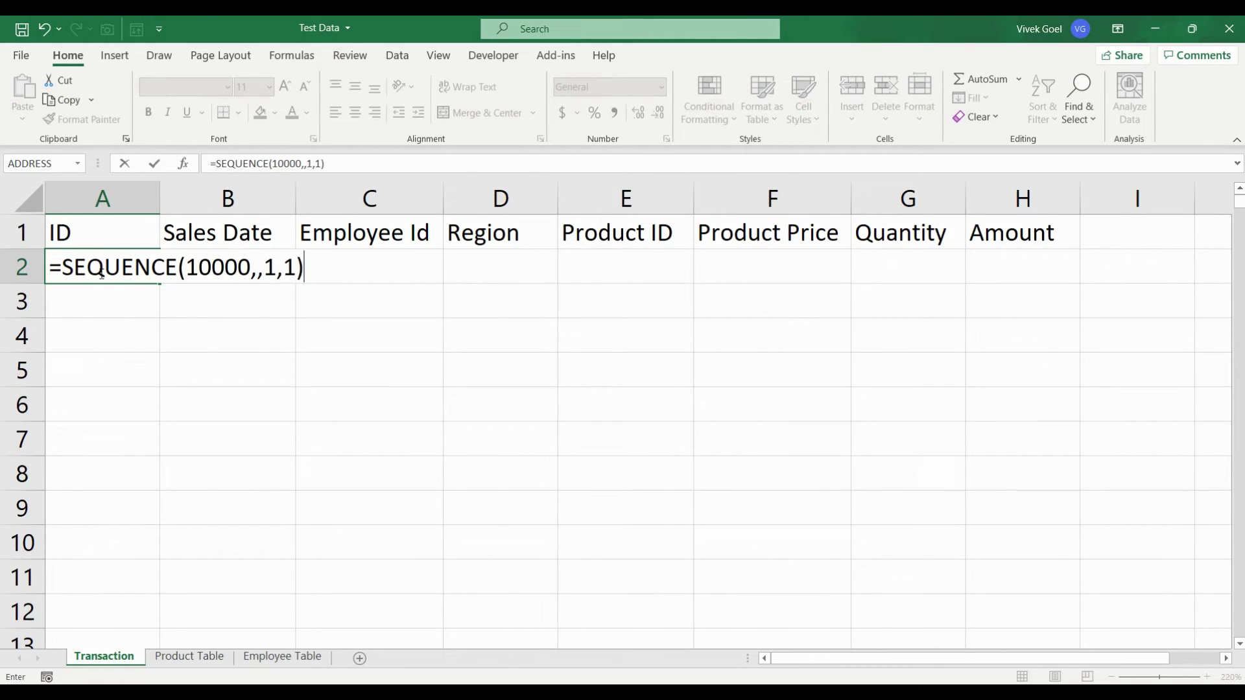
key("Return")
key("Up")
key("Right")
Step: Fill Sales Date down column B with =RANDBETWEEN(DATE(2019,1,1),TODAY())
type("=")
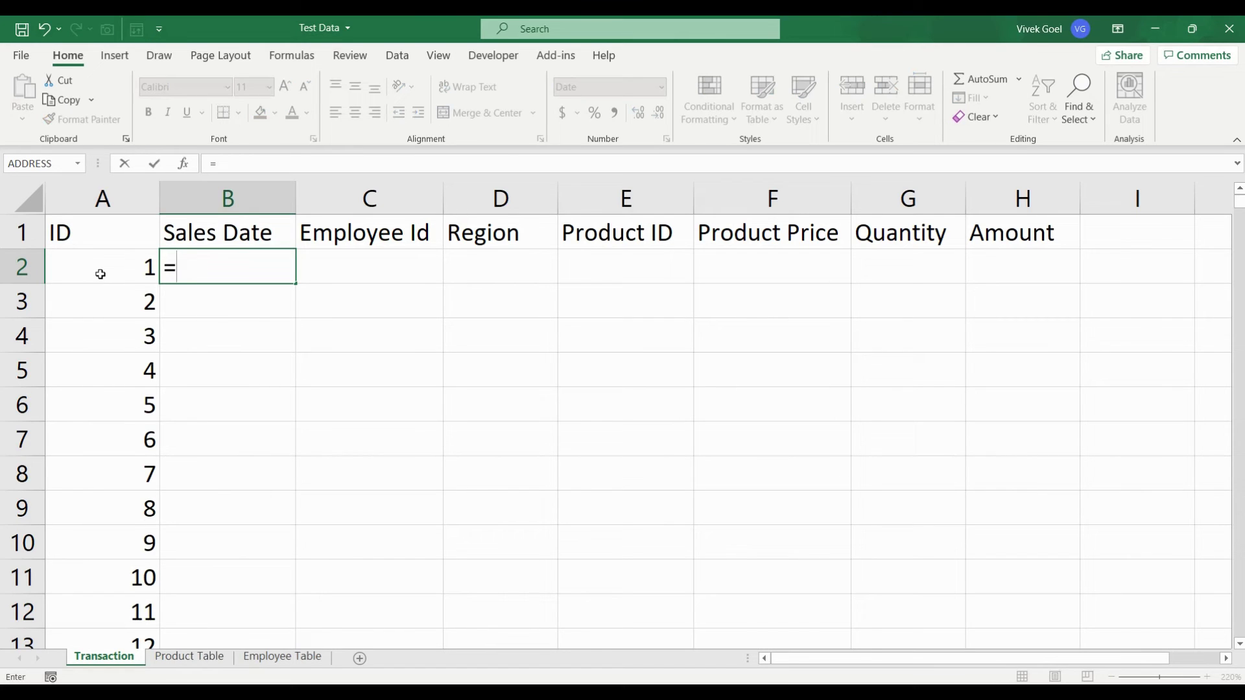
type("ran")
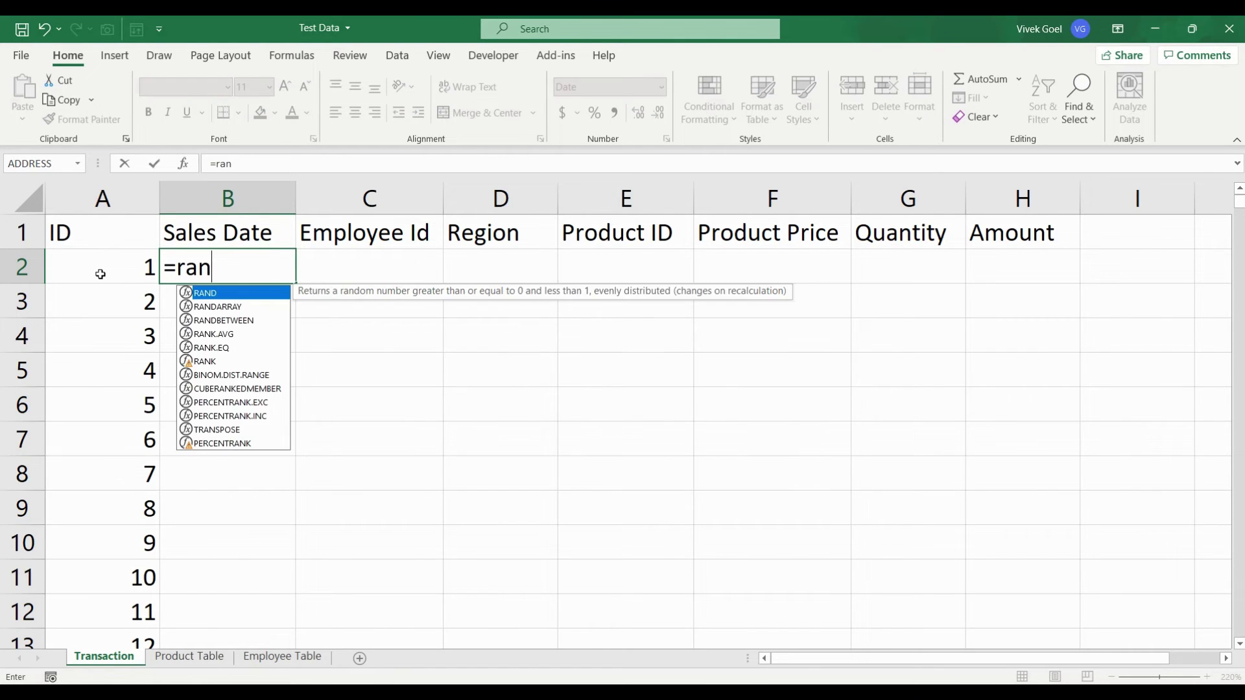
key("Down")
key("Down")
key("Tab")
type("date")
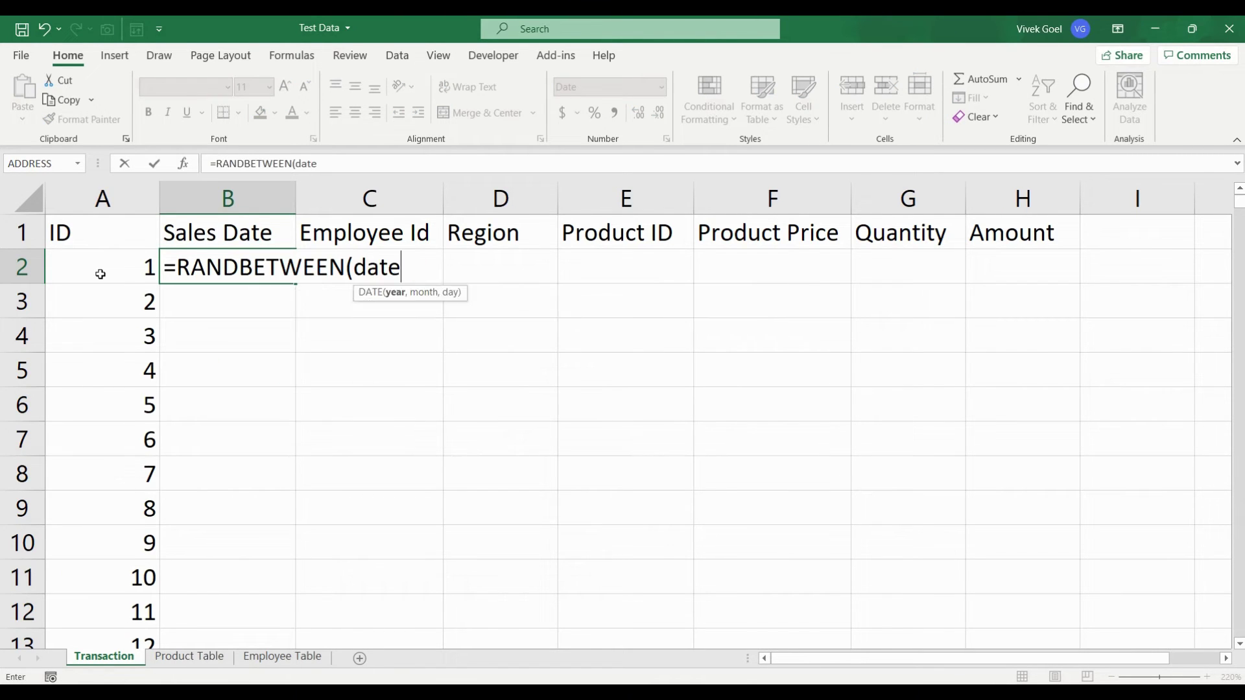
type("(2019")
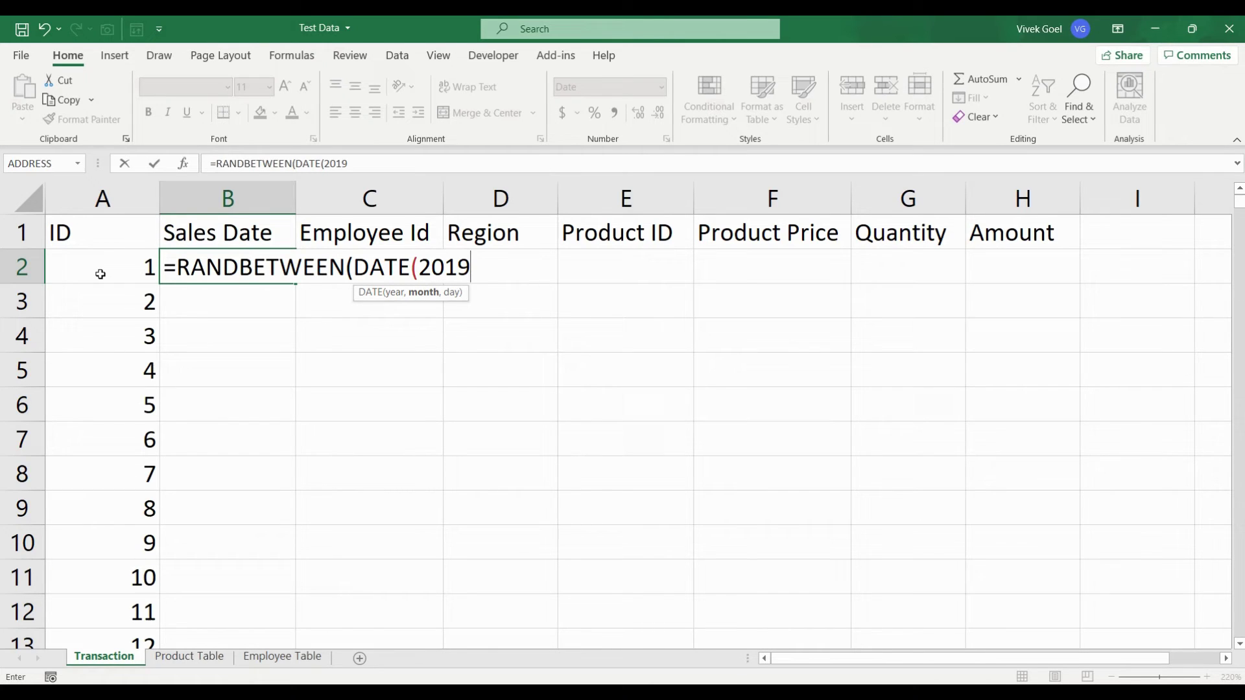
type(",1,1),")
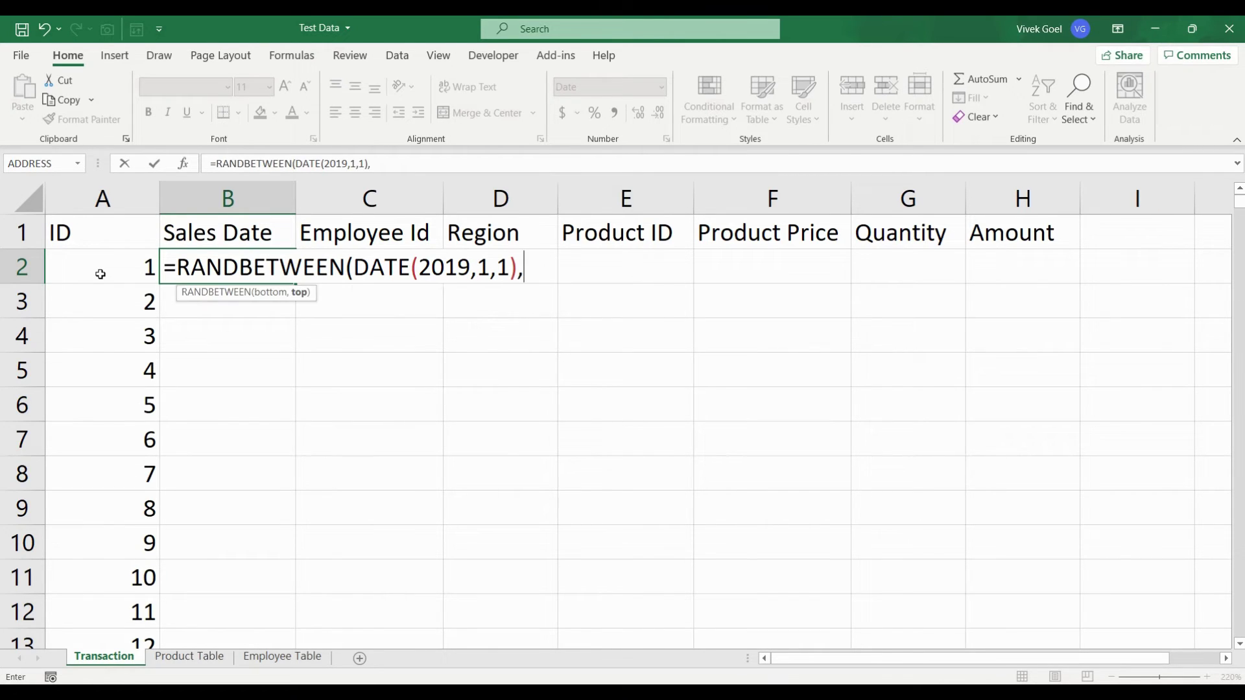
type("toda")
key("Tab")
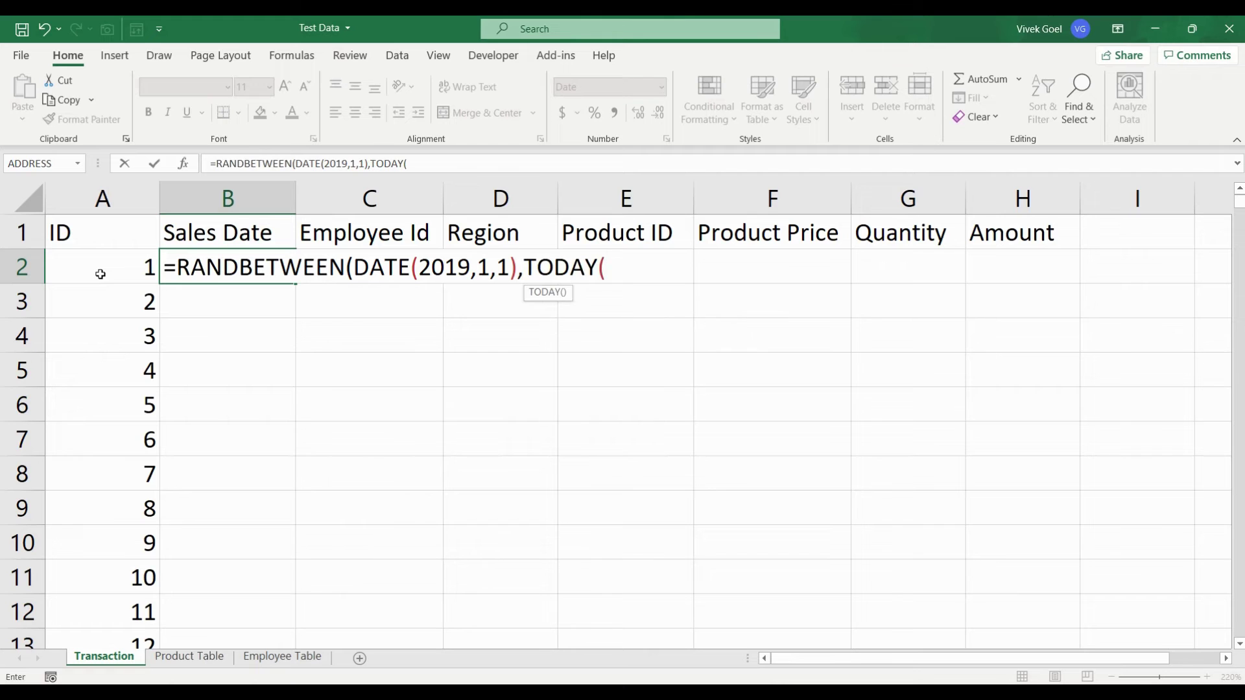
type("))")
key("ctrl+Return")
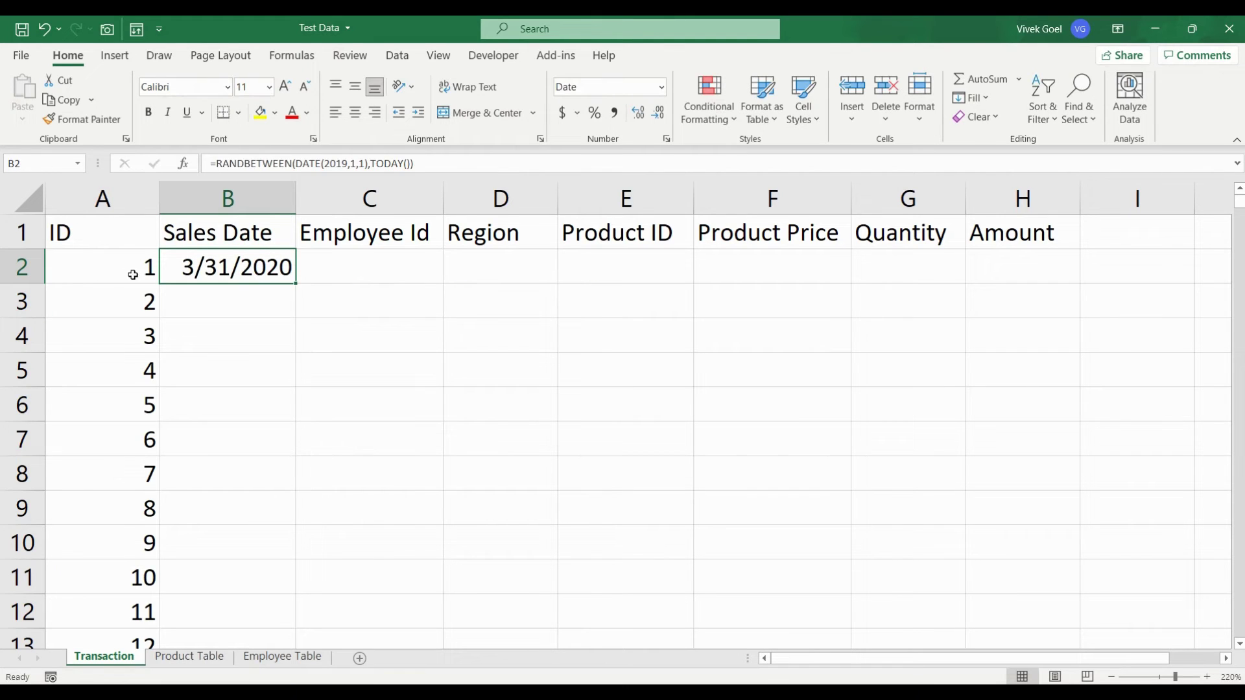
double_click(296, 283)
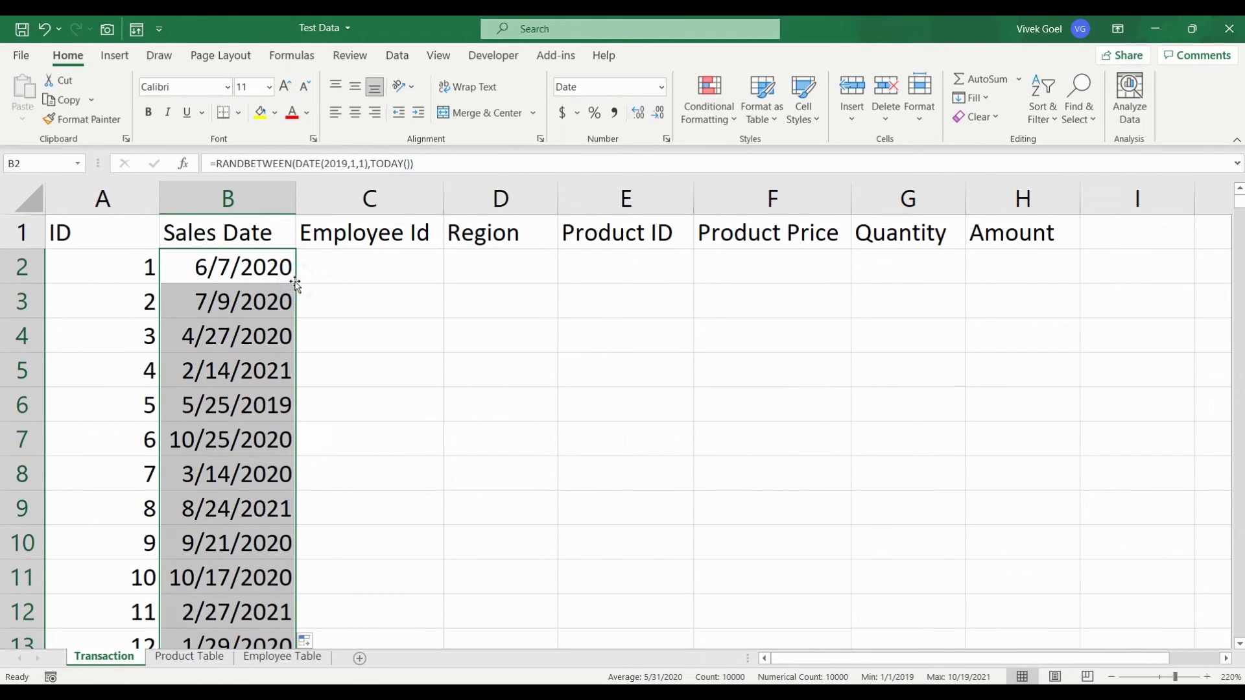
left_click(348, 271)
Step: Enter =RANDBETWEEN(1,10) in C2 and fill Employee Id down all rows
type("=")
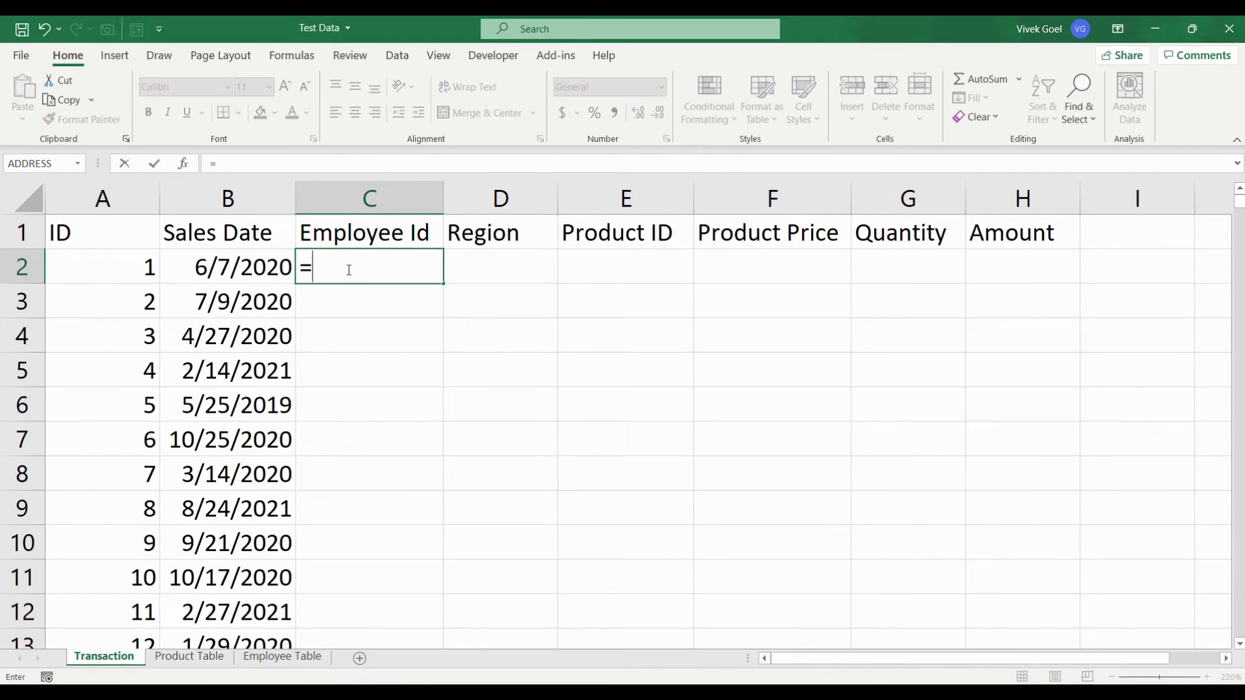
type("ra")
key("Down")
key("Down")
key("Down")
key("Tab")
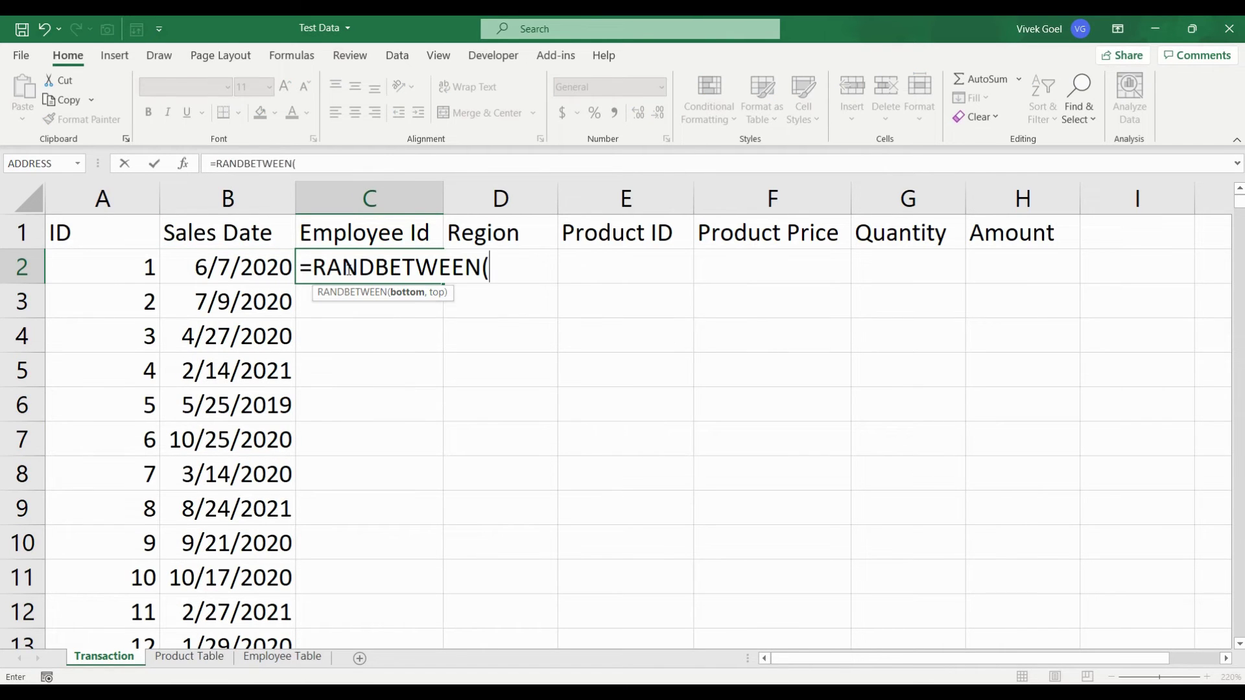
type("1,10")
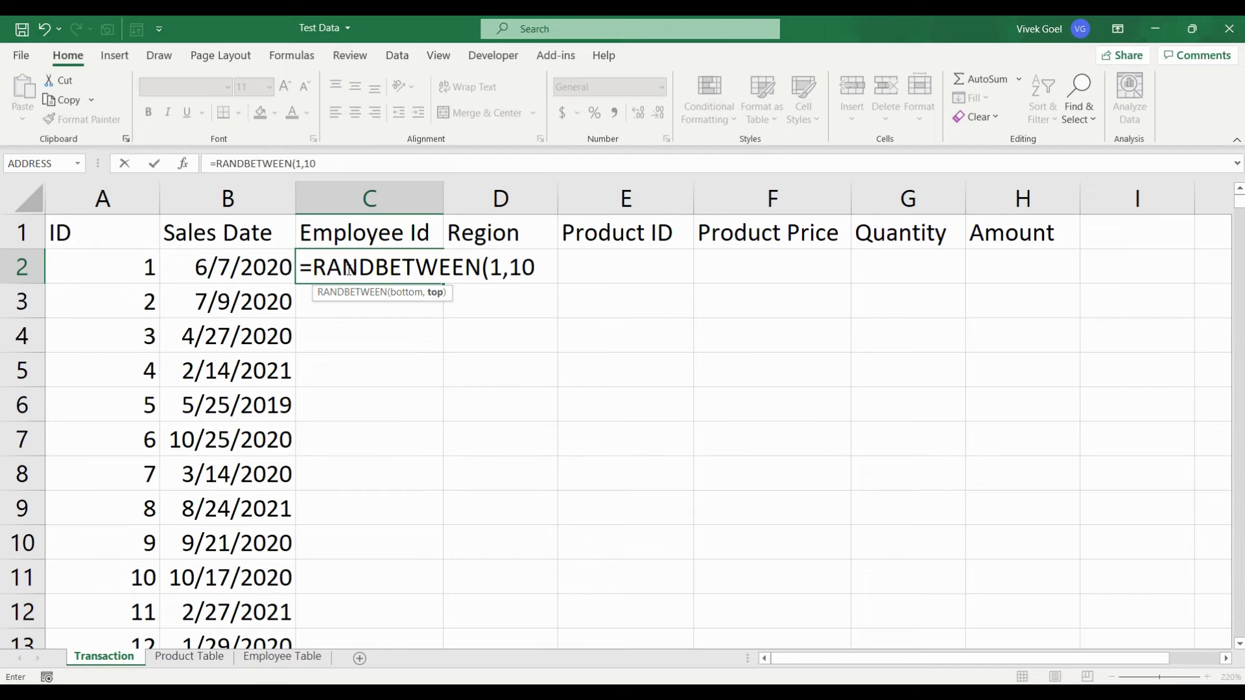
type(")")
key("Return")
left_click(348, 267)
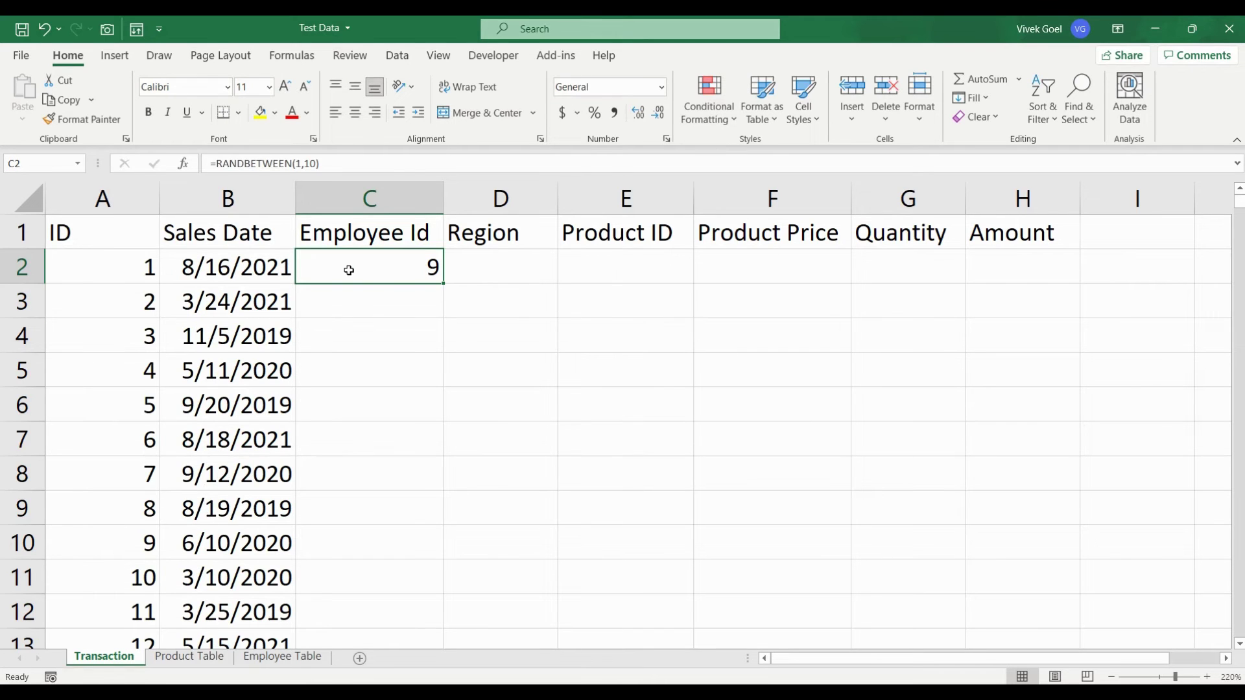
double_click(443, 284)
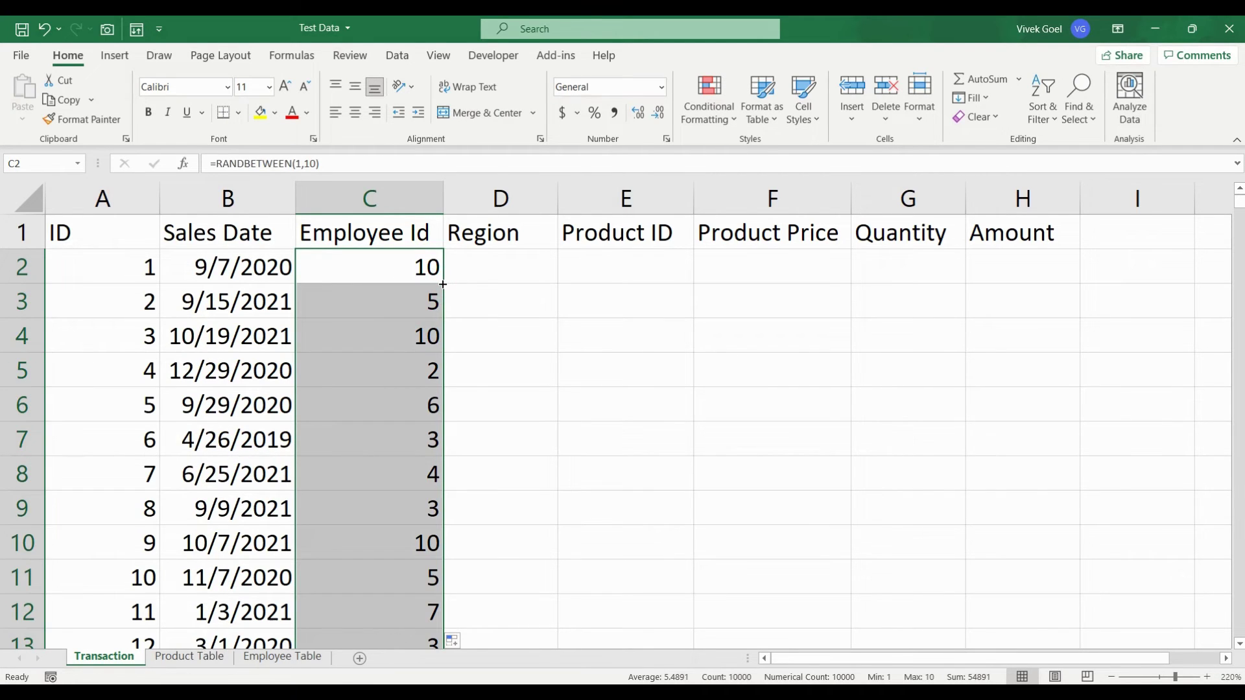
left_click(490, 276)
Step: Enter a CHOOSE formula in D2 listing North, South, East, West, testing fixed indexes 1 and 3
type("=")
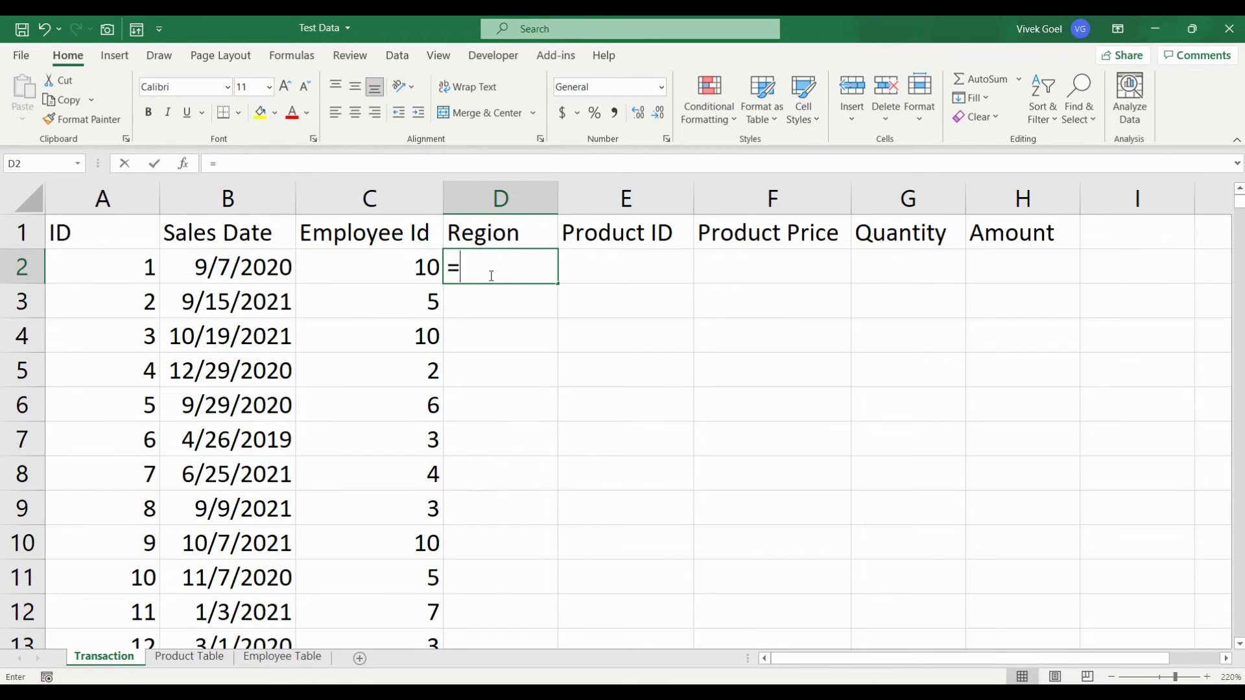
type("choo")
key("Tab")
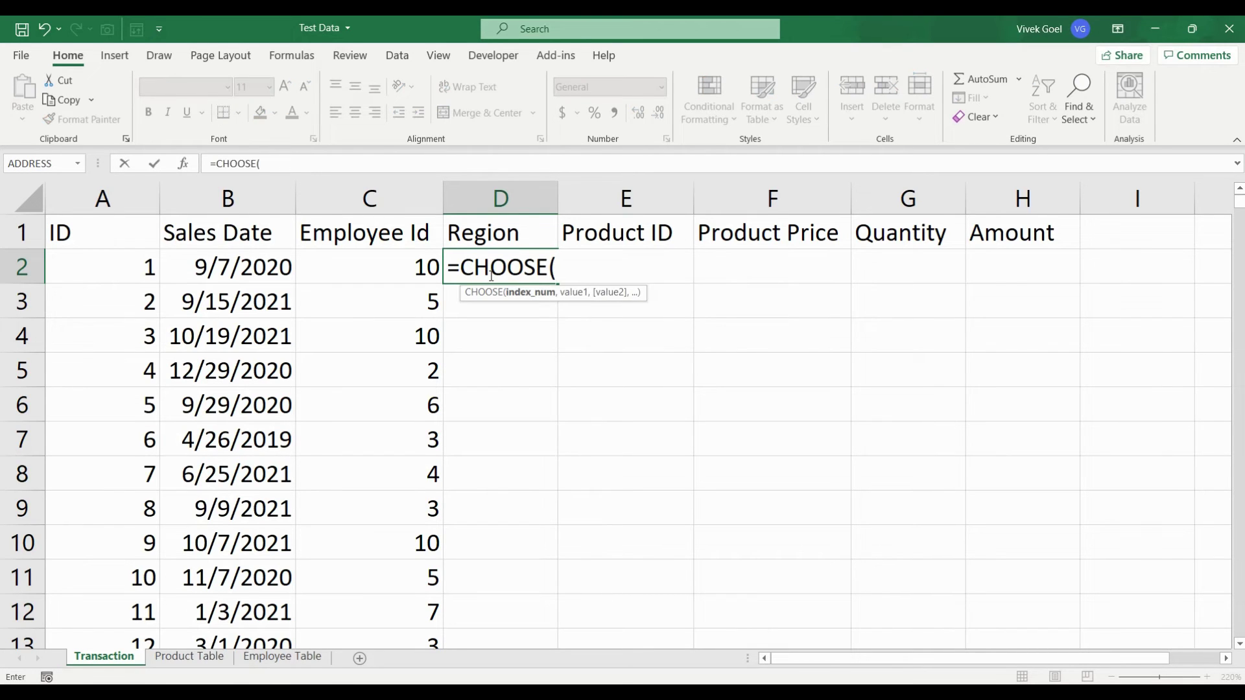
type("1,")
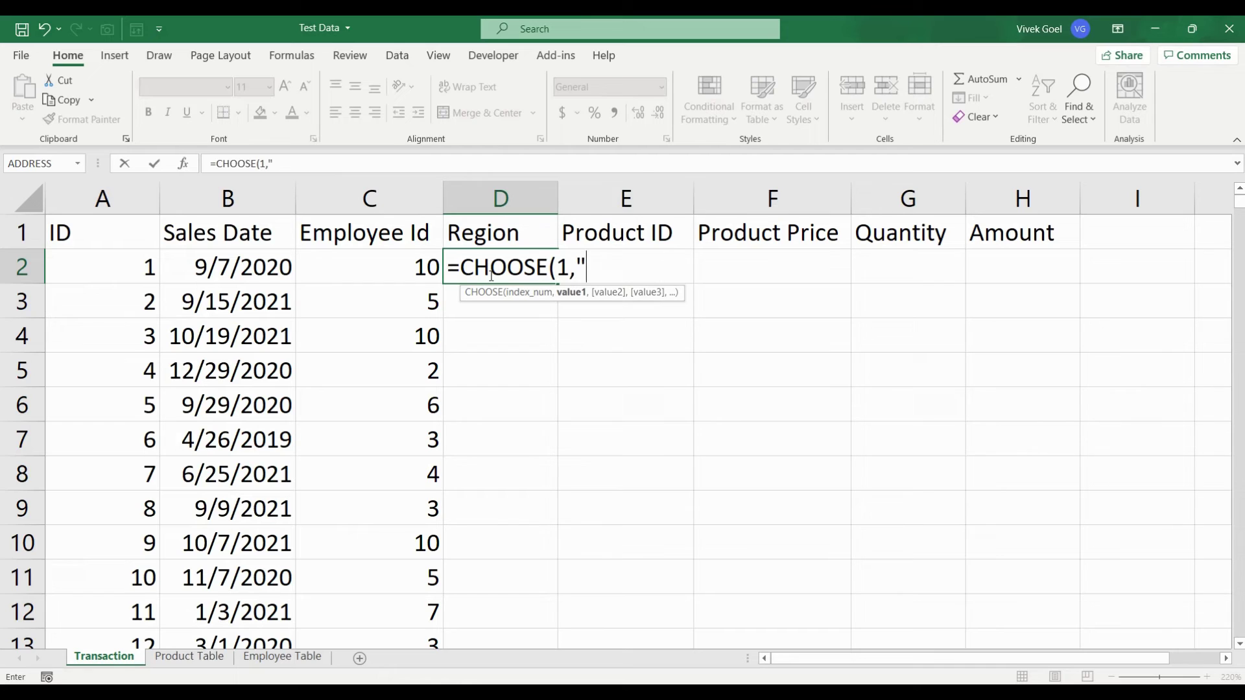
type("North")
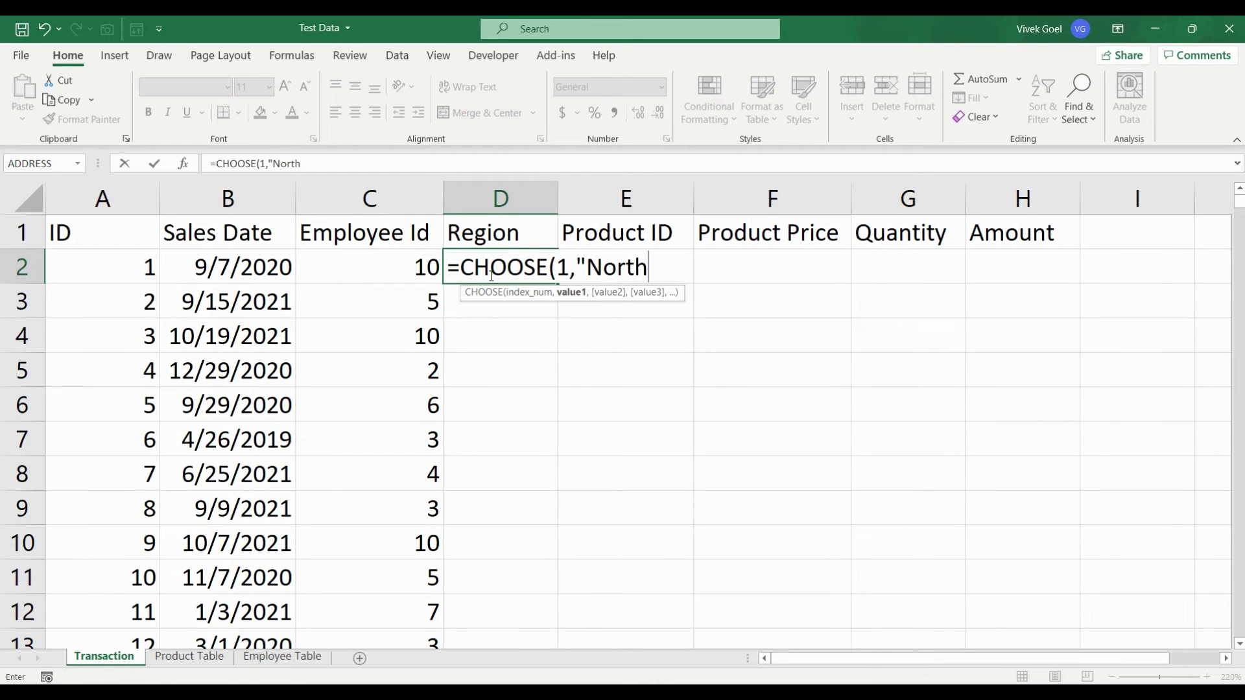
type("\",\"S")
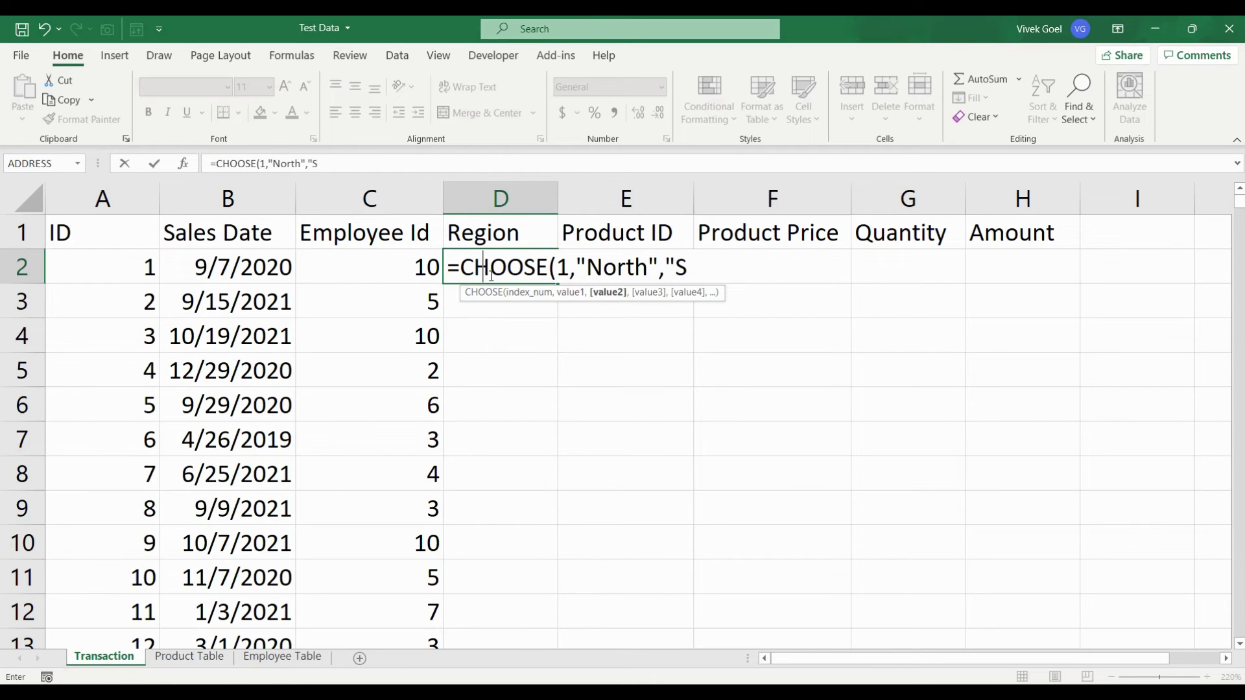
type("oy")
key("BackSpace")
type("uth")
type("\",\"East")
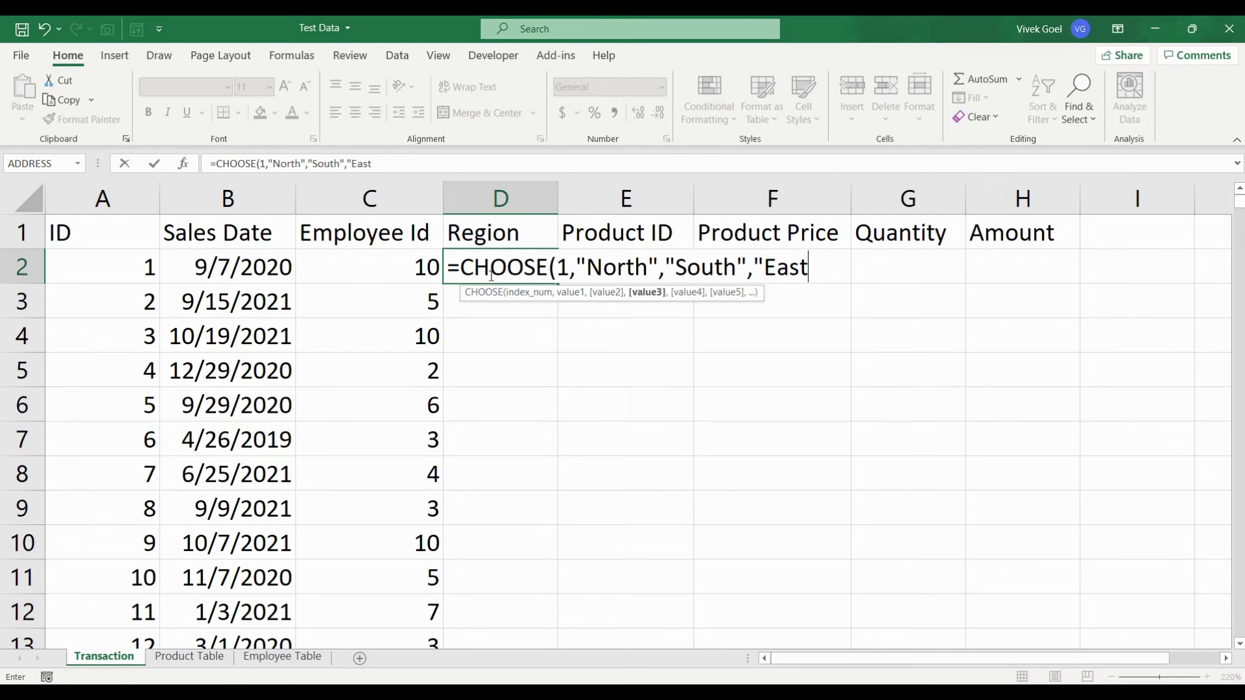
type("\",\"Wes")
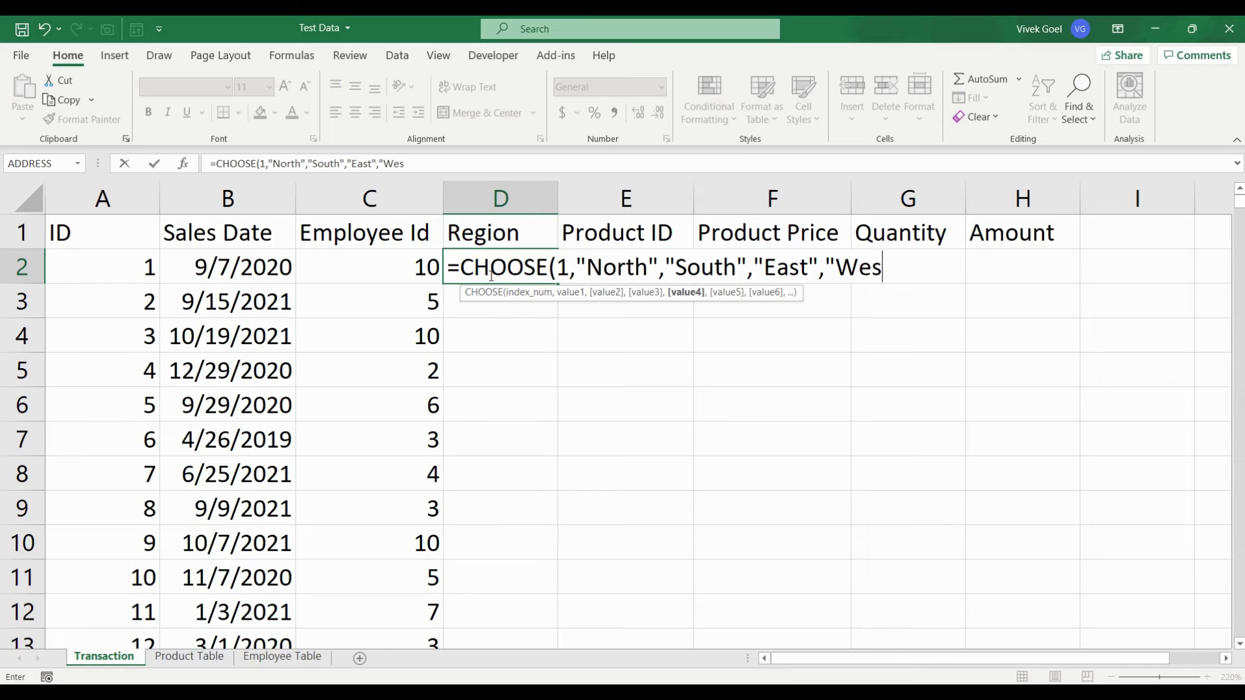
type("t\")")
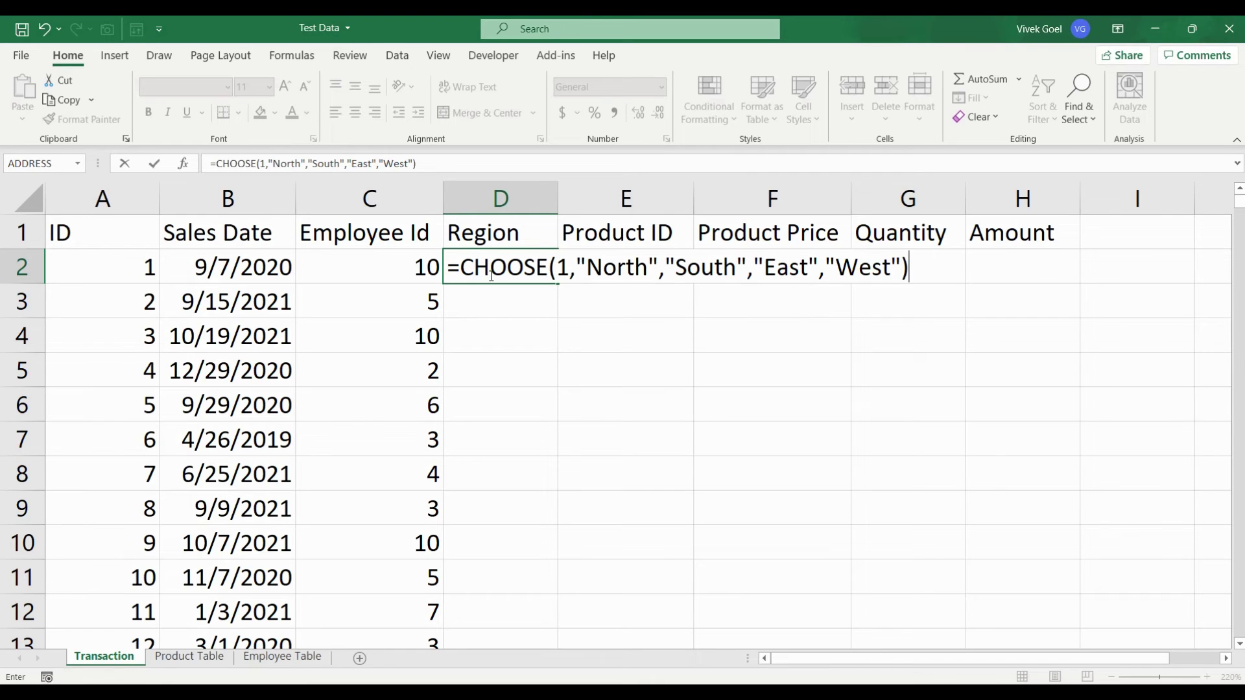
key("Return")
left_click(490, 275)
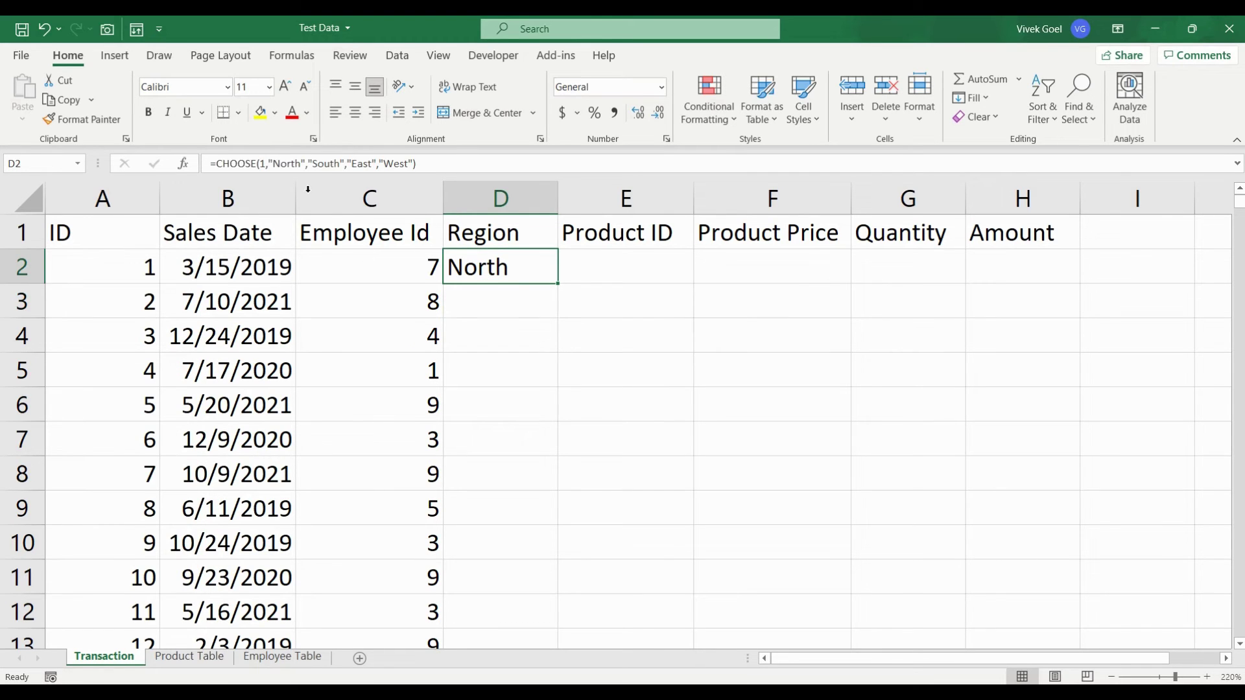
left_click(265, 163)
key("BackSpace")
type("3")
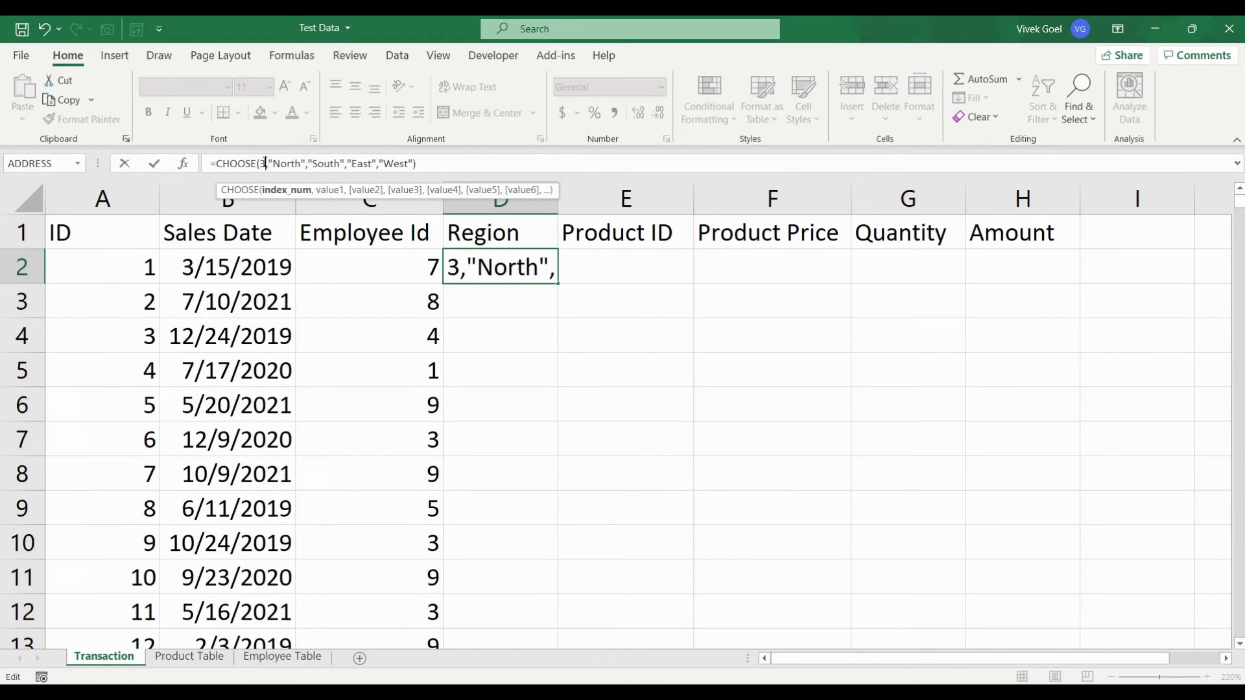
key("Return")
key("Up")
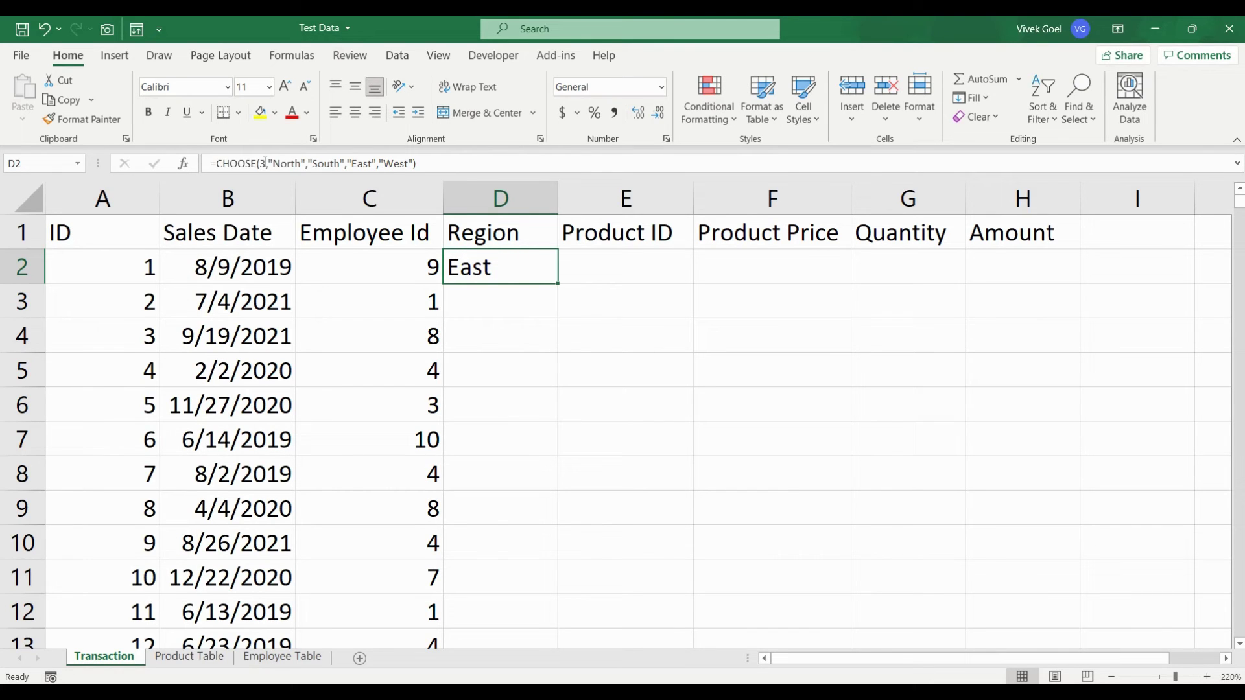
Step: Make RANDBETWEEN(1,4) the CHOOSE index and fill the Region formula down column D
left_click(265, 163)
key("BackSpace")
type("ran")
key("Down")
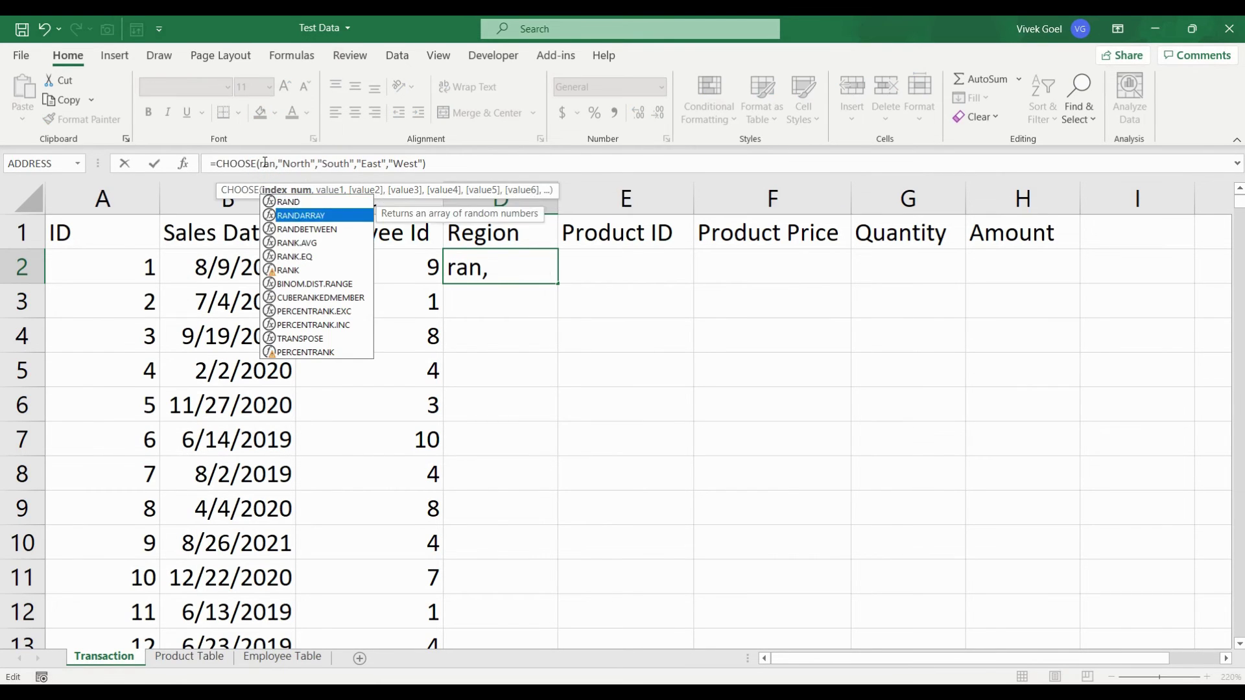
key("Down")
key("Tab")
type("1")
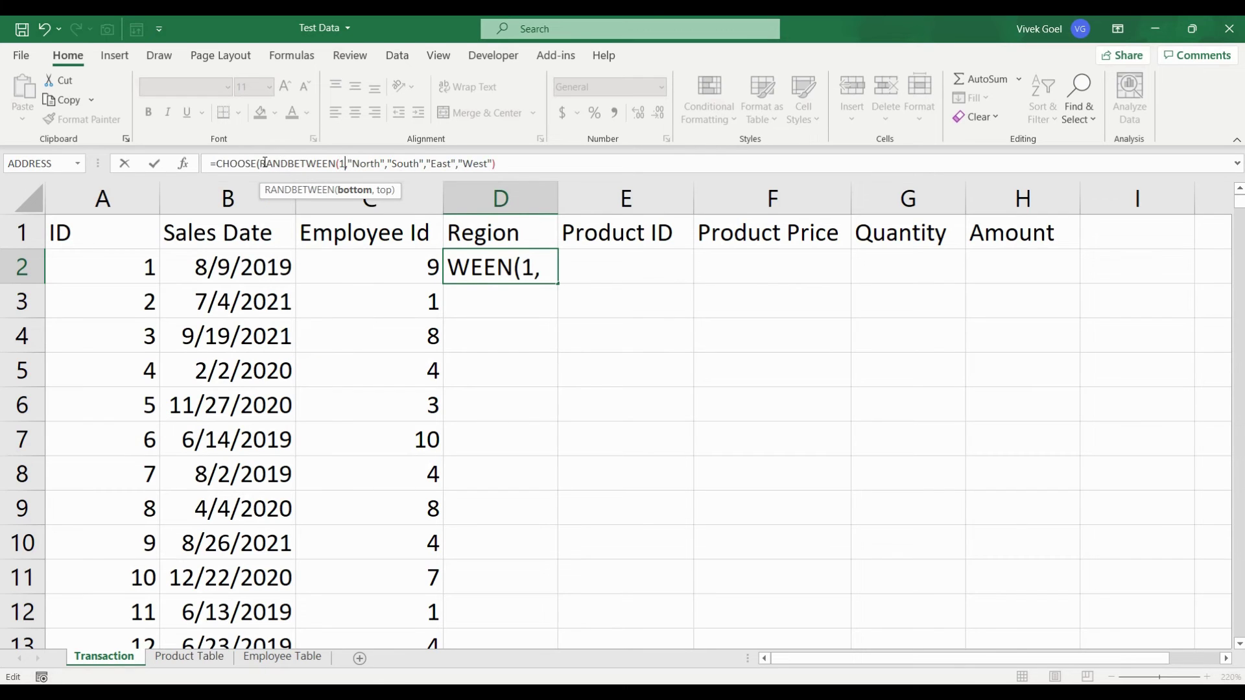
type(",4")
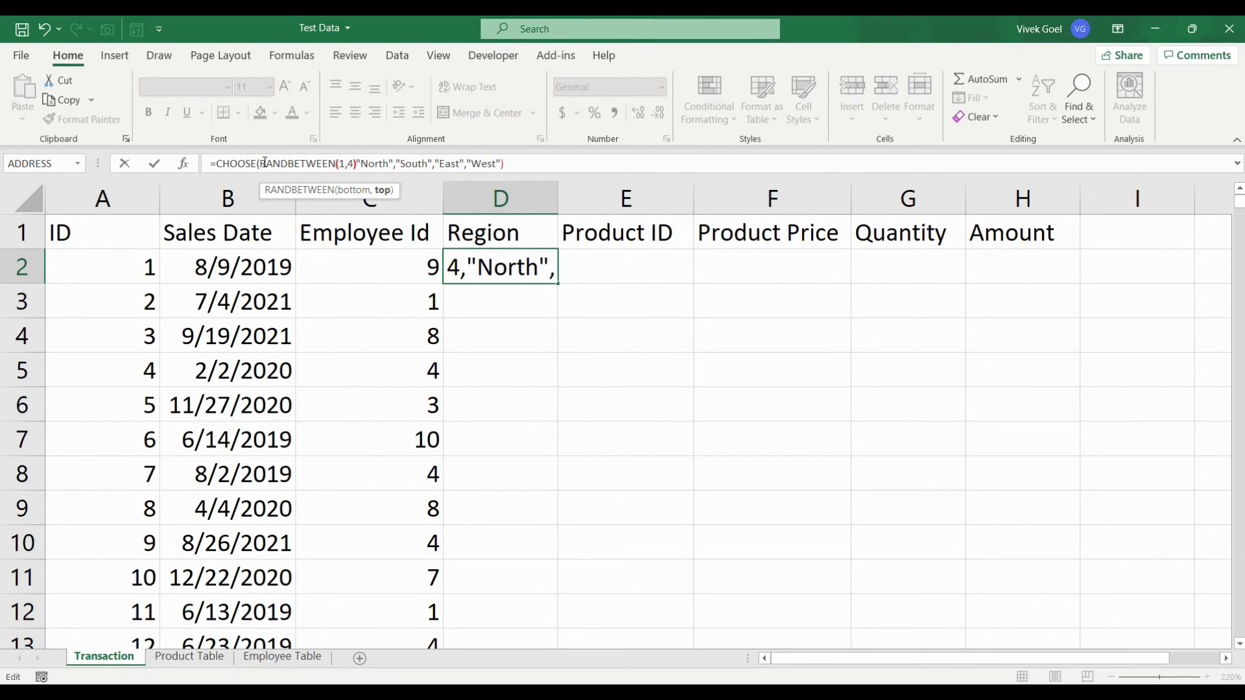
type(")")
key("Return")
key("Up")
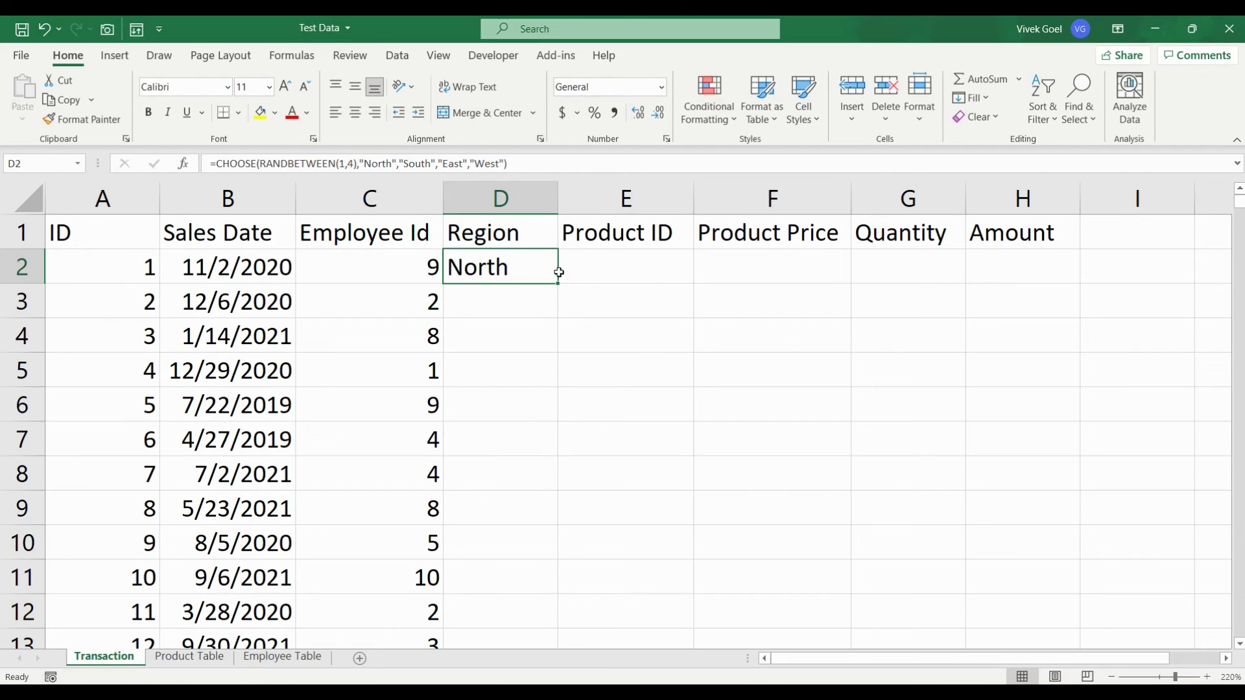
double_click(557, 283)
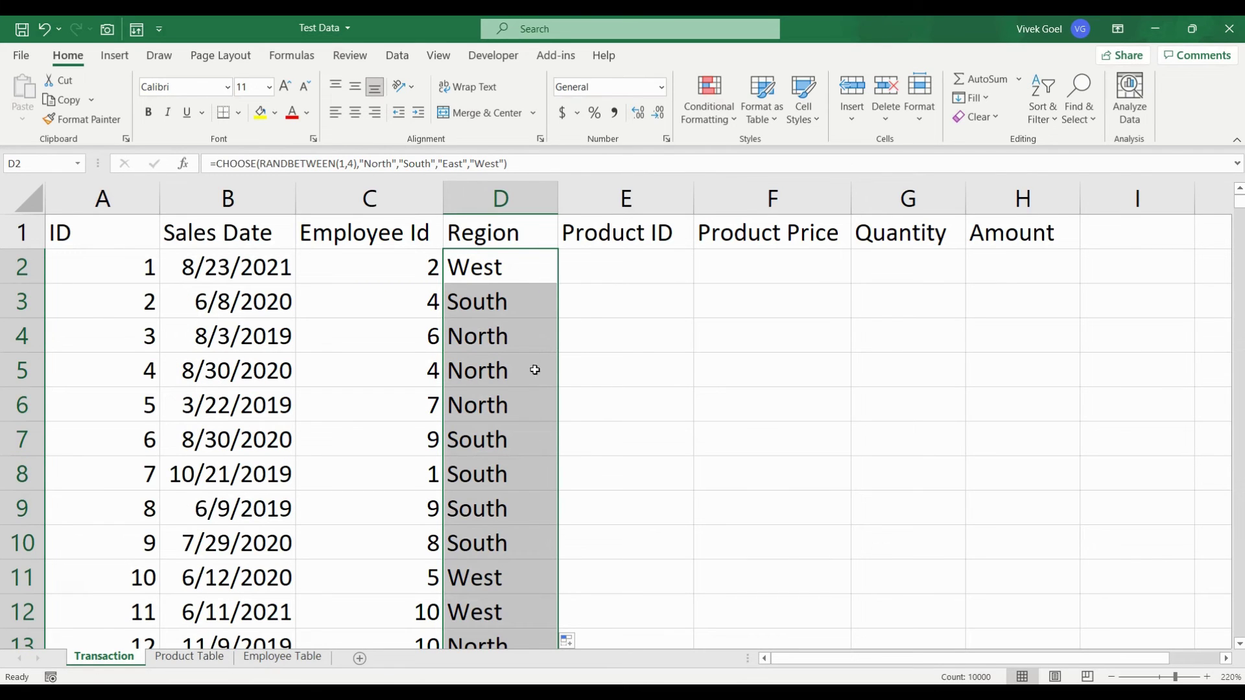
left_click(639, 275)
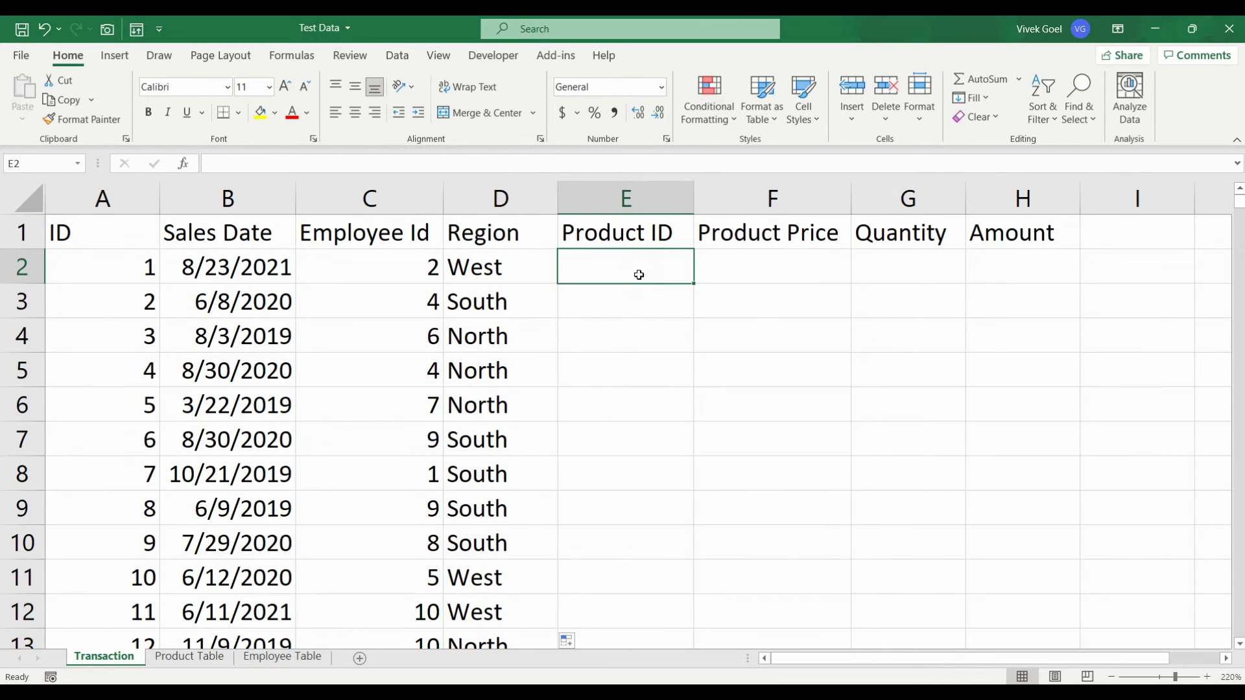
Step: Enter =RANDBETWEEN(1,100) in E2 and copy it down the whole Product ID column
type("=ran")
key("Down")
key("Down")
key("Tab")
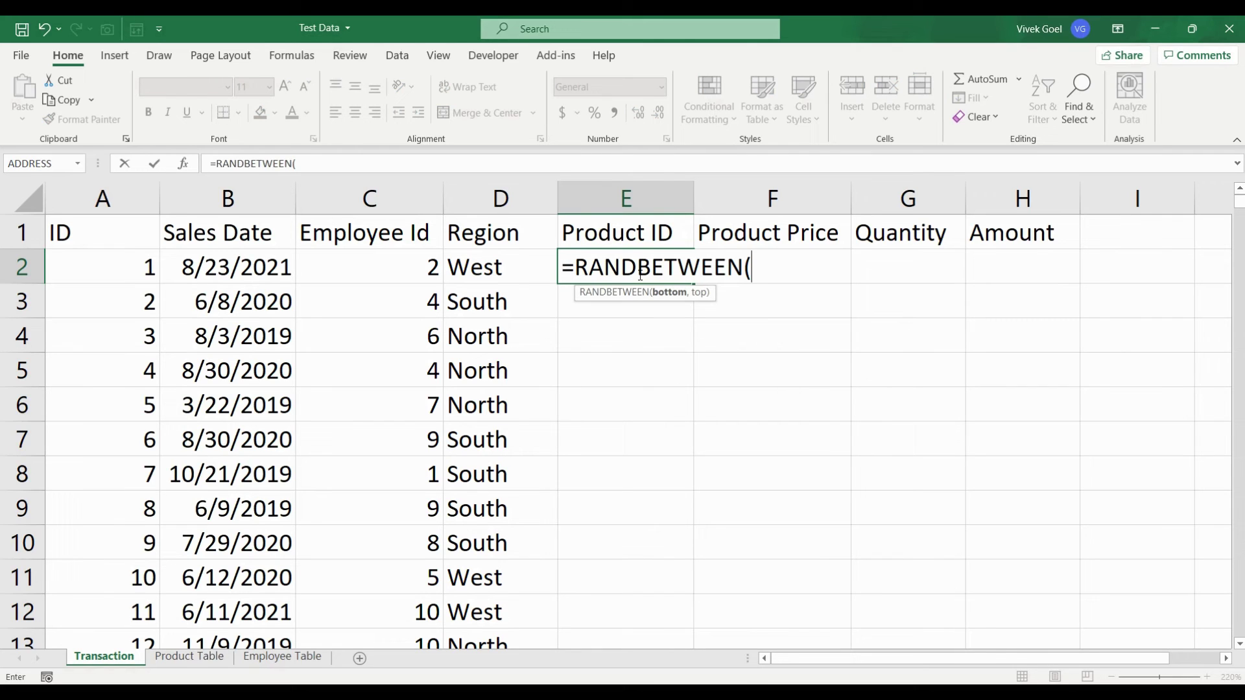
type("1,100")
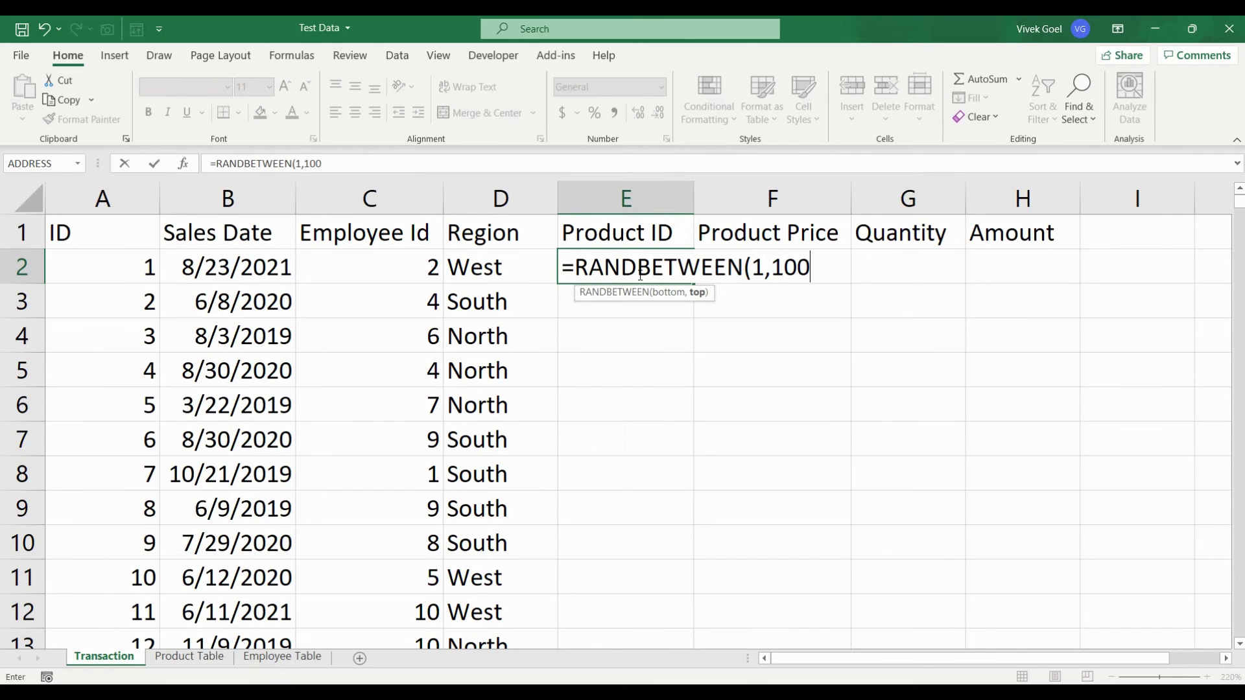
type(")")
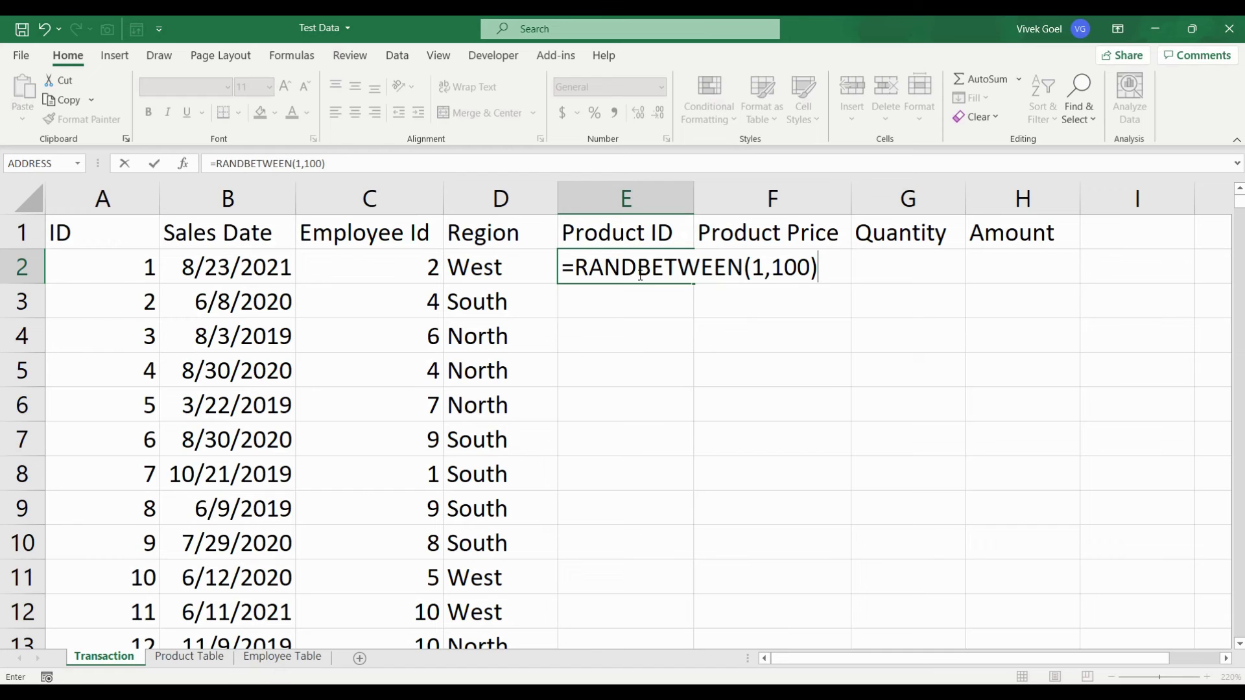
key("Return")
left_click(639, 275)
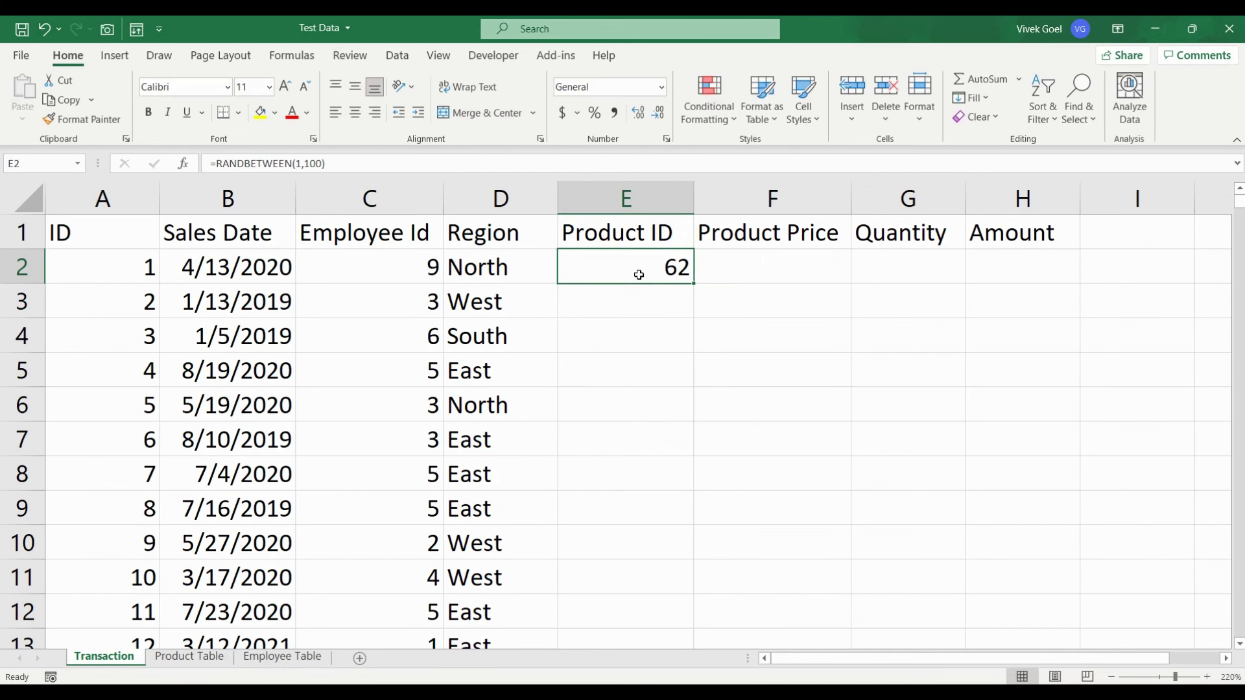
double_click(693, 284)
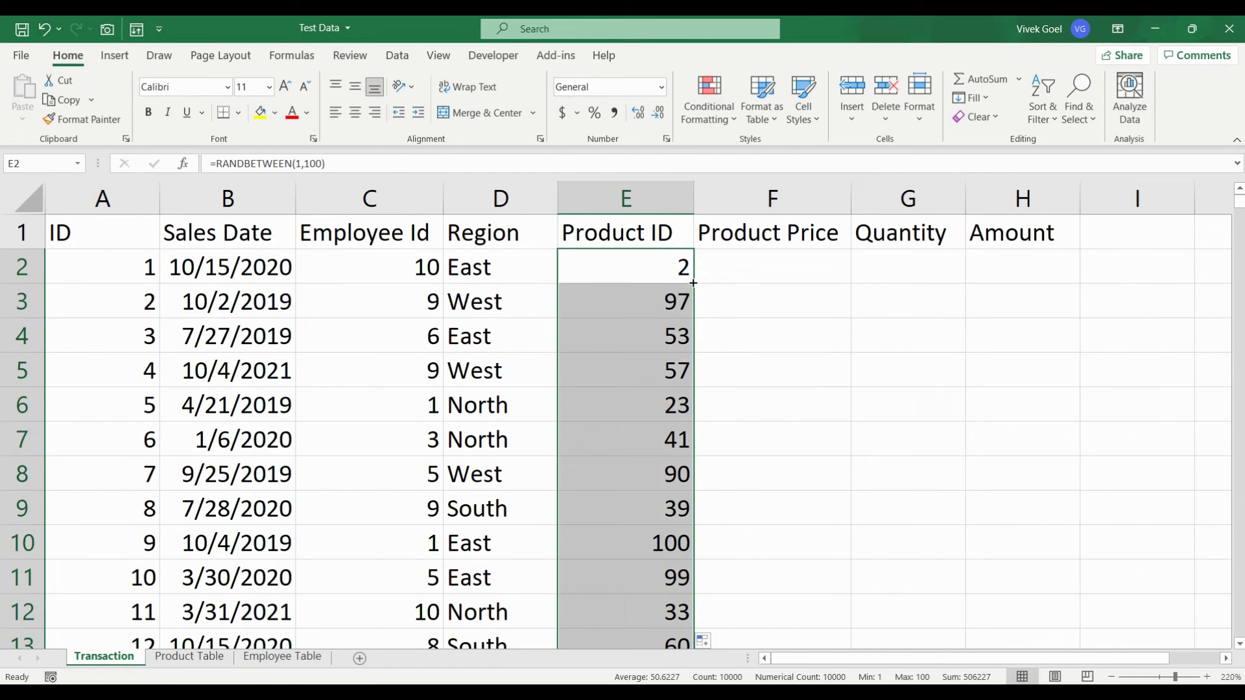
left_click(730, 272)
Step: Enter =VLOOKUP(E2,'Product Table'!A2:C101,3,FALSE) in F2 as an exact-match price lookup
type("=v")
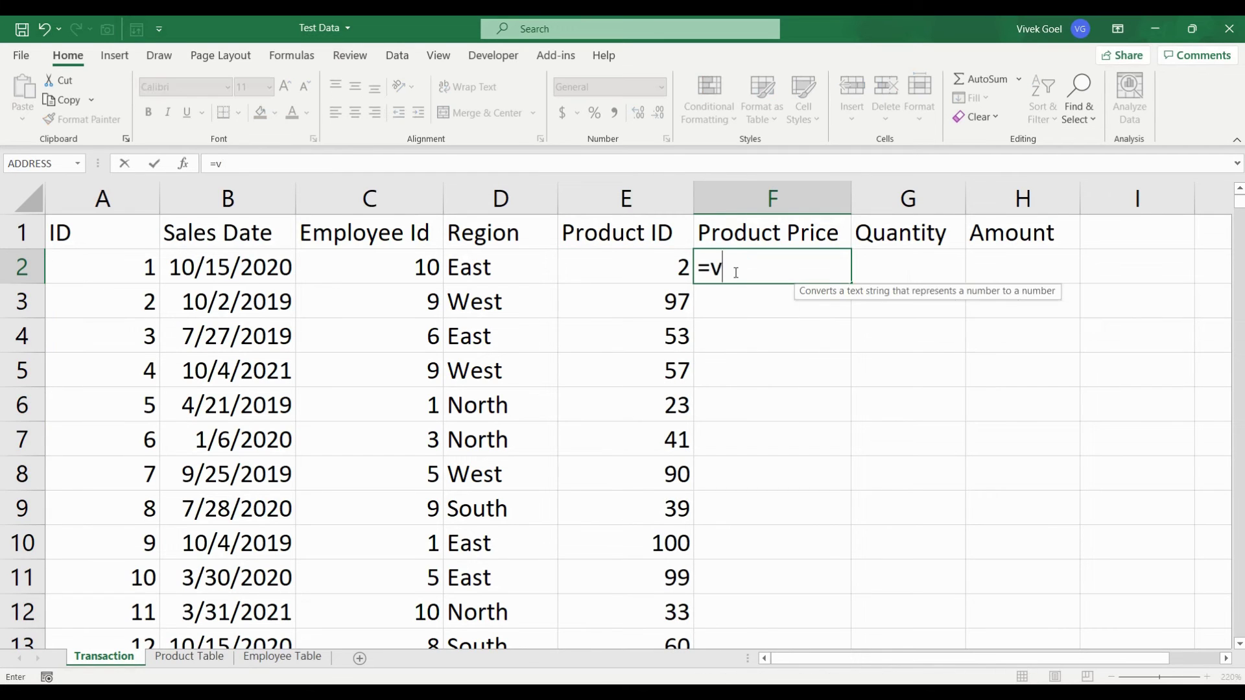
type("lo")
key("Tab")
key("Left")
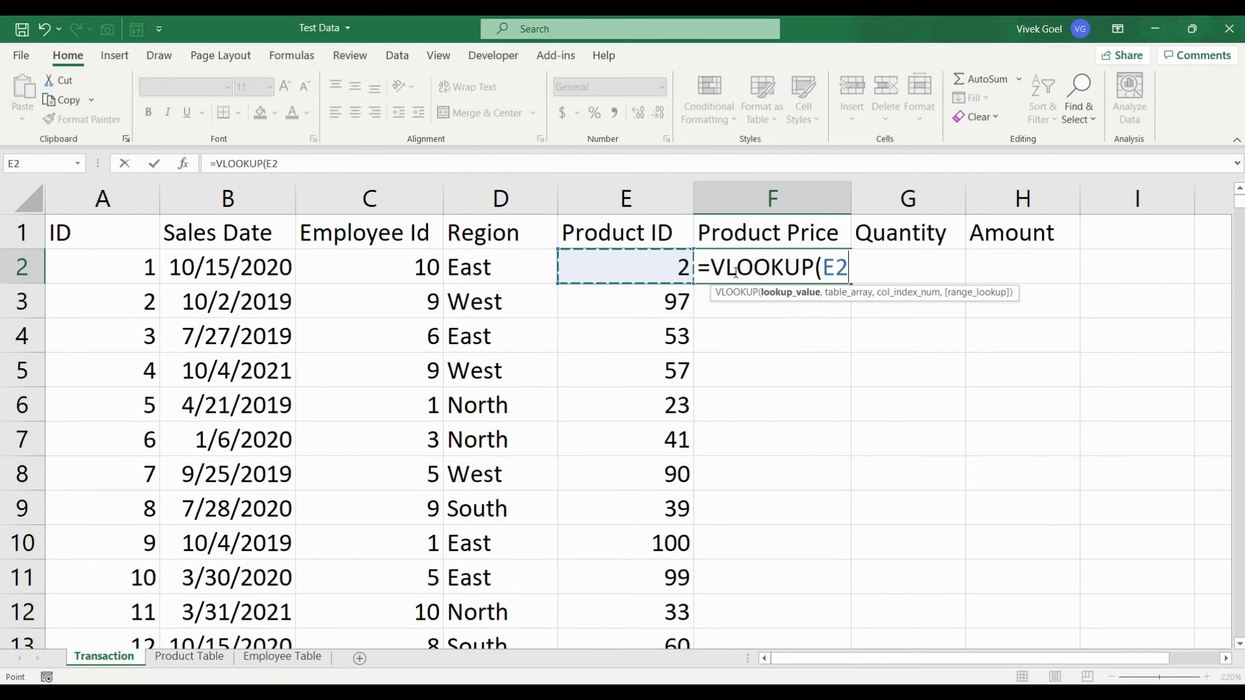
type(",")
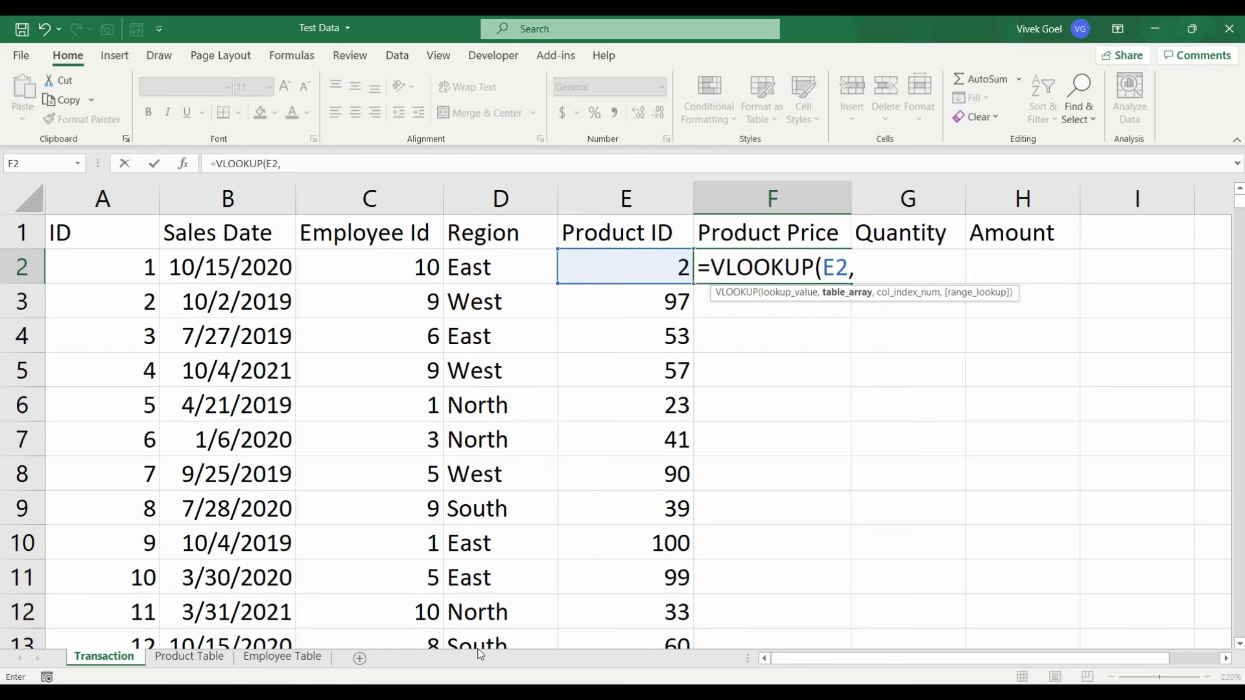
left_click(189, 657)
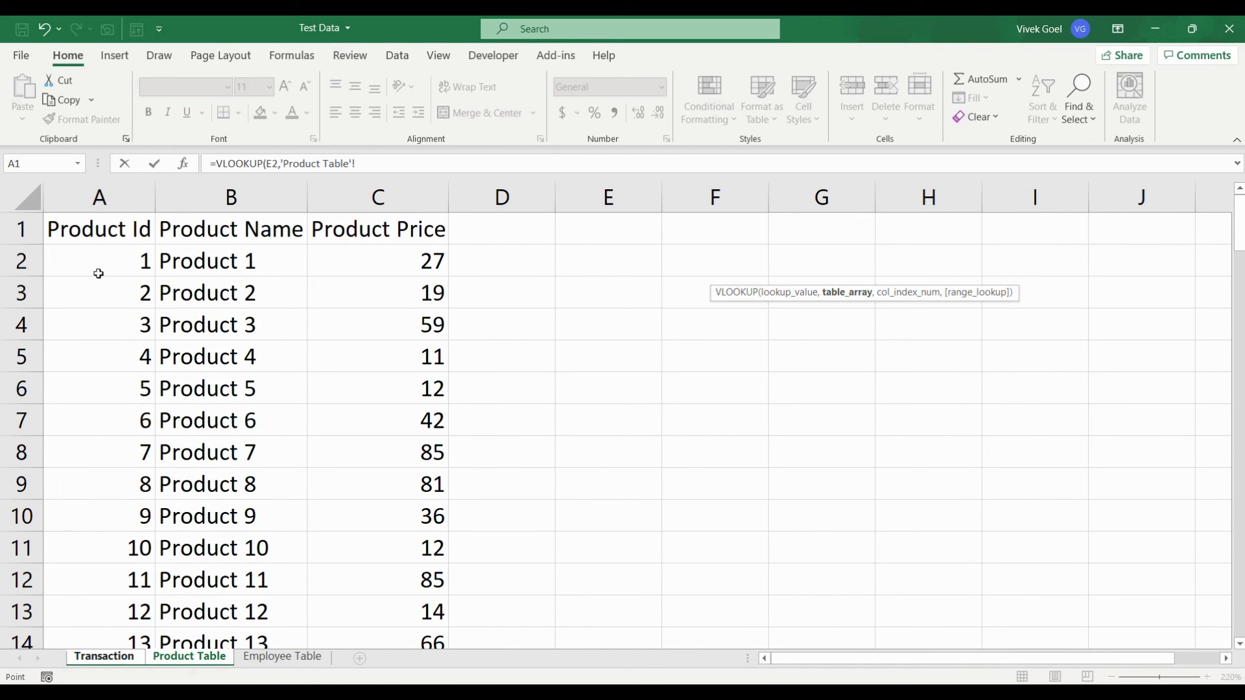
left_click(99, 274)
key("ctrl+shift+Right")
key("ctrl+shift+Down")
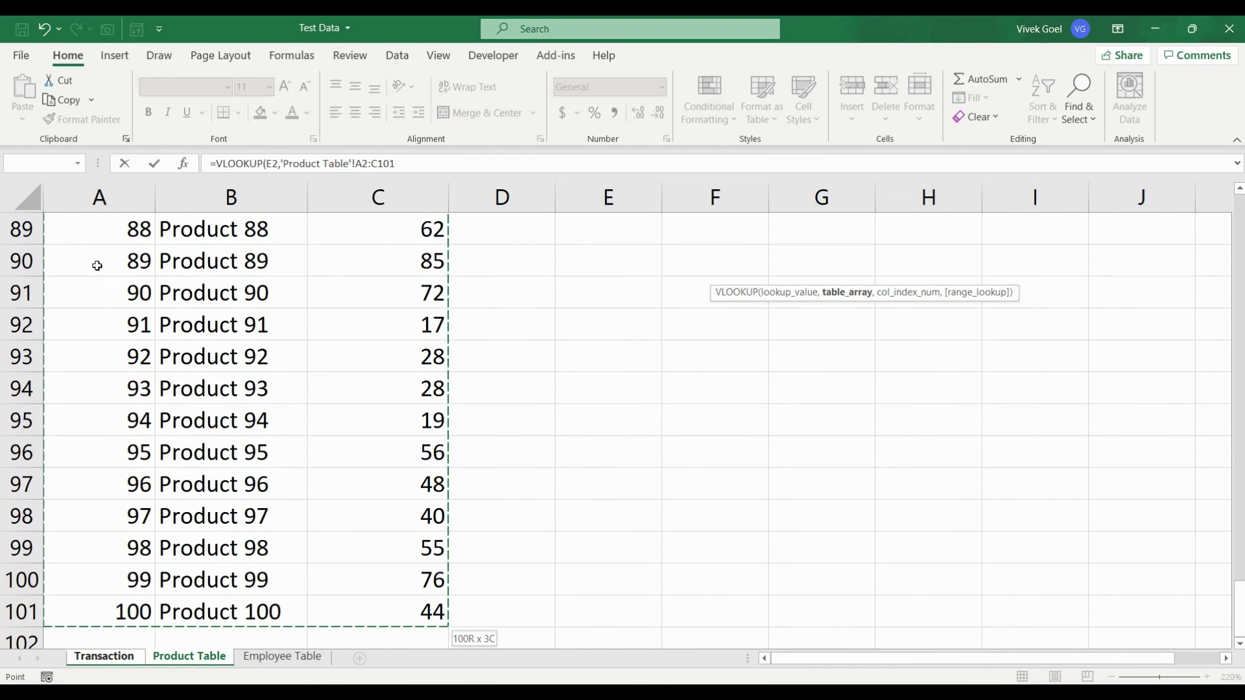
type(",3,")
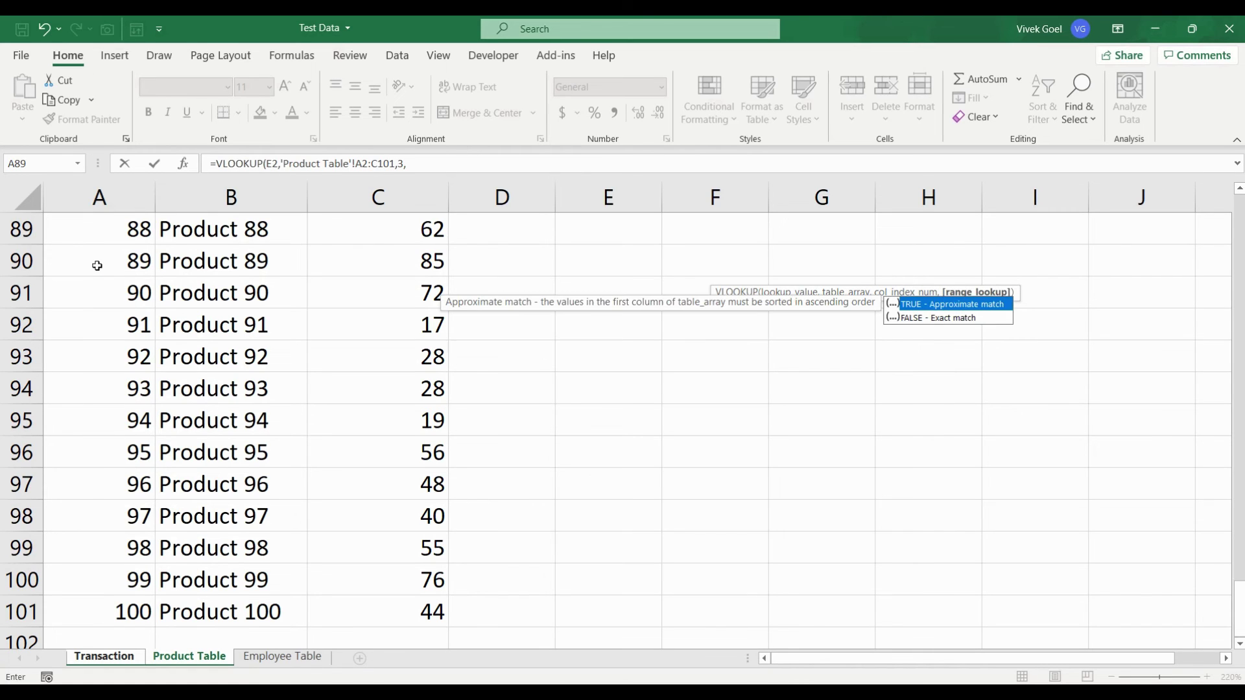
key("Down")
key("Tab")
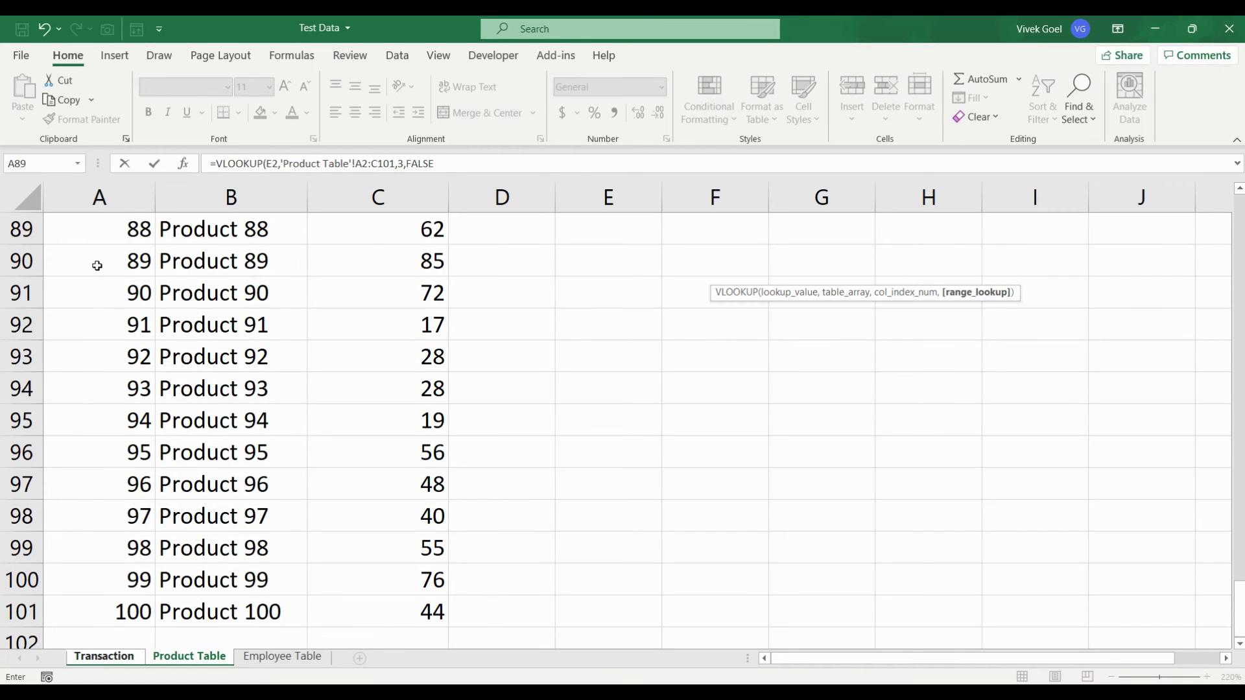
key("Return")
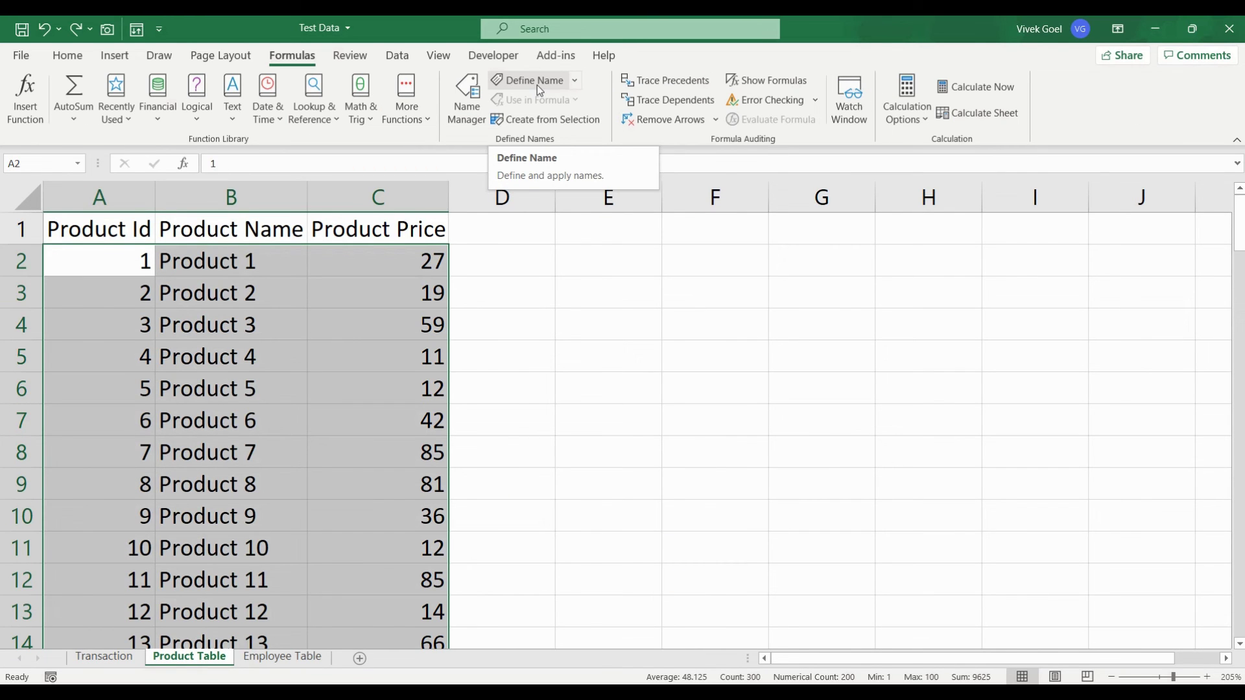
Step: Name the selected Product Table range A2:C101 'Product_Data'
left_click(537, 84)
type("Pr")
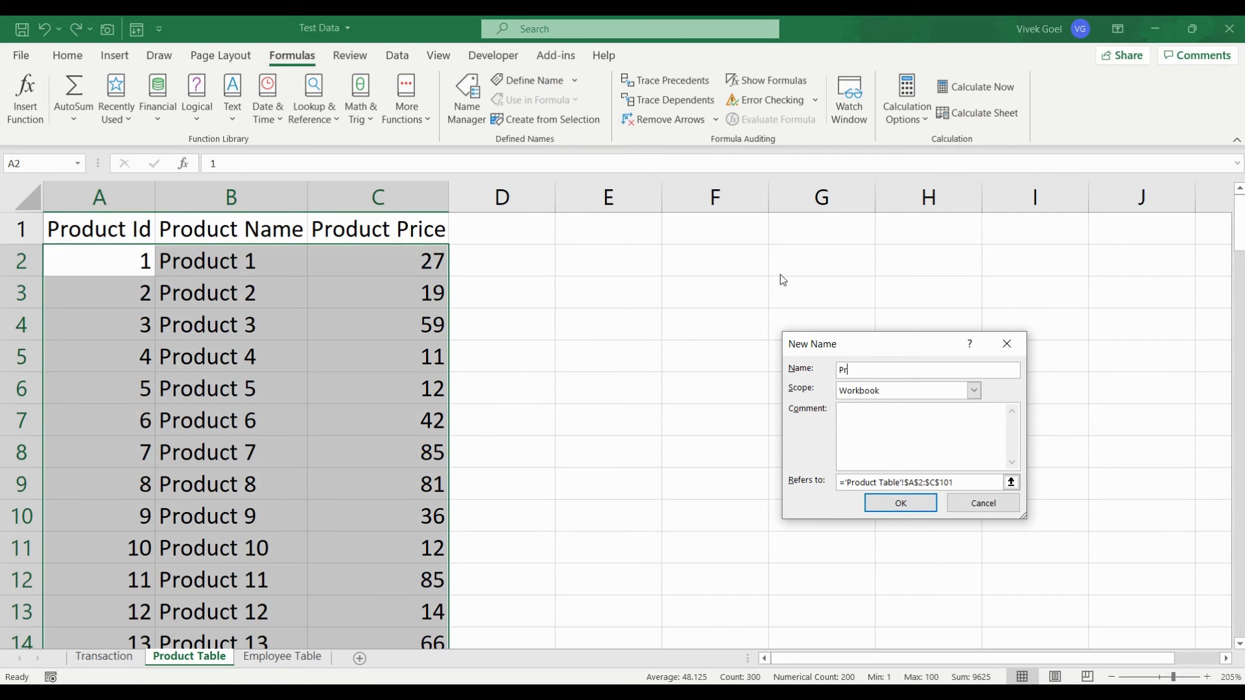
type("oduct_")
type("Data")
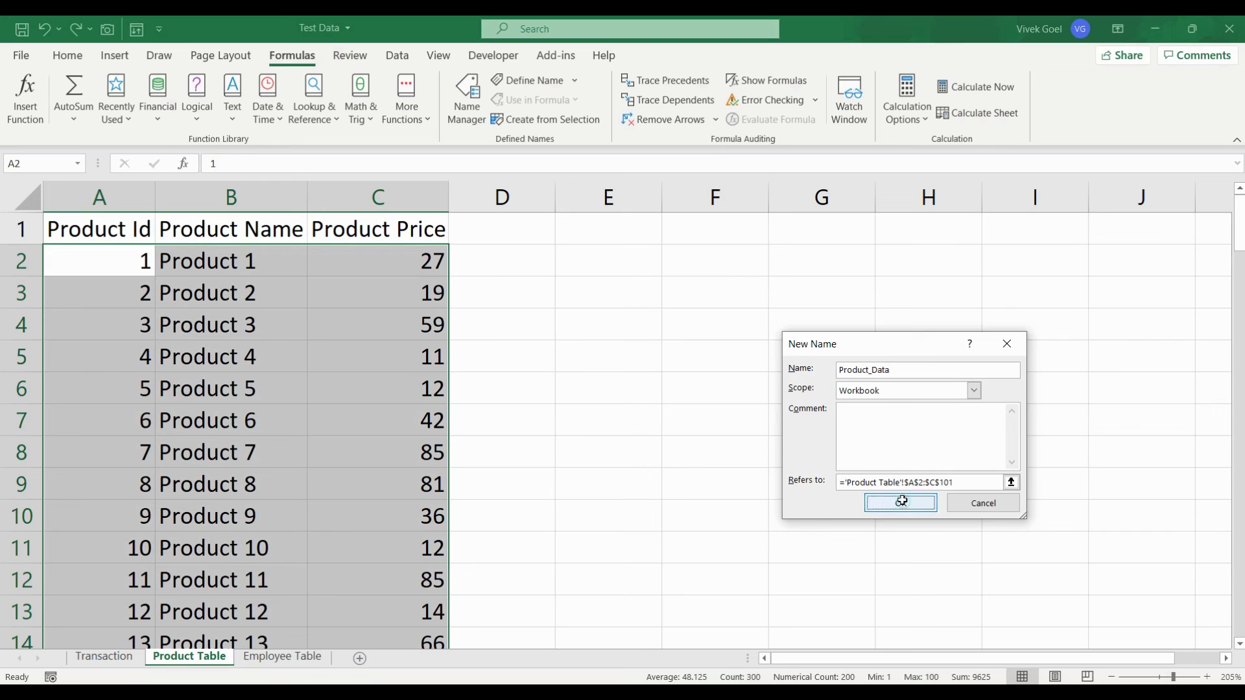
left_click(902, 503)
left_click(127, 658)
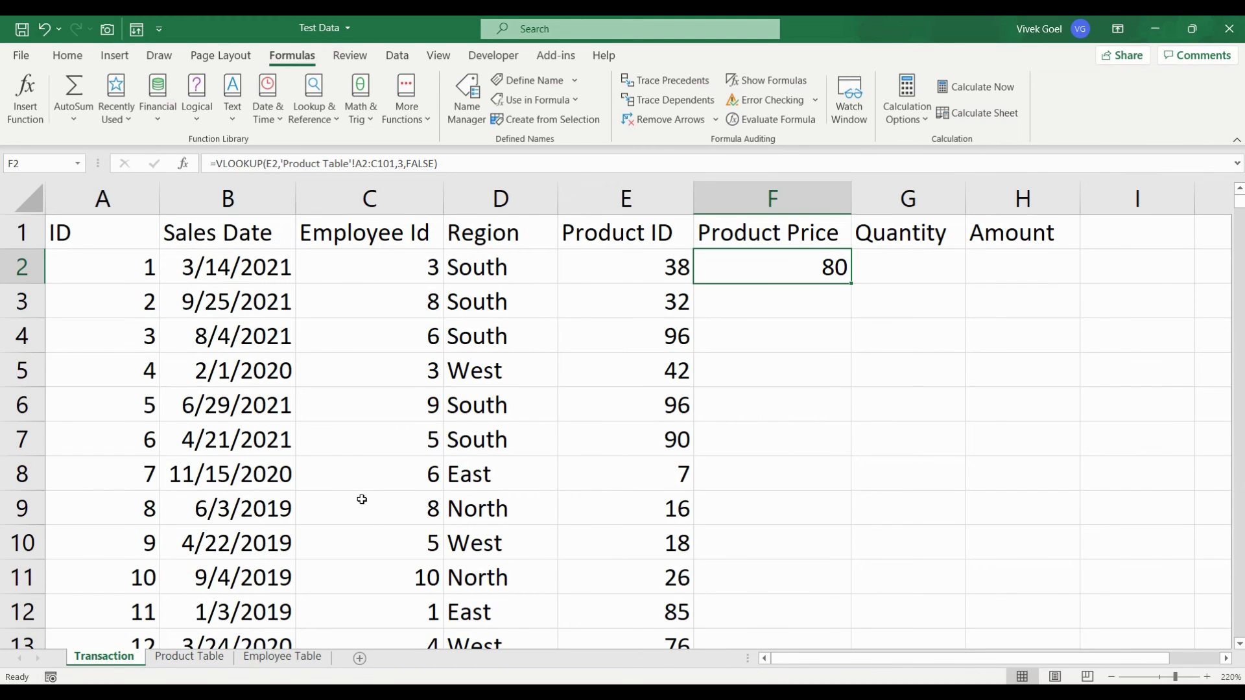
Step: Change the F2 price formula to =VLOOKUP(E2,Product_Data,3,FALSE)
left_click(440, 165)
key("shift+Left")
key("shift+Left")
key("shift+Left")
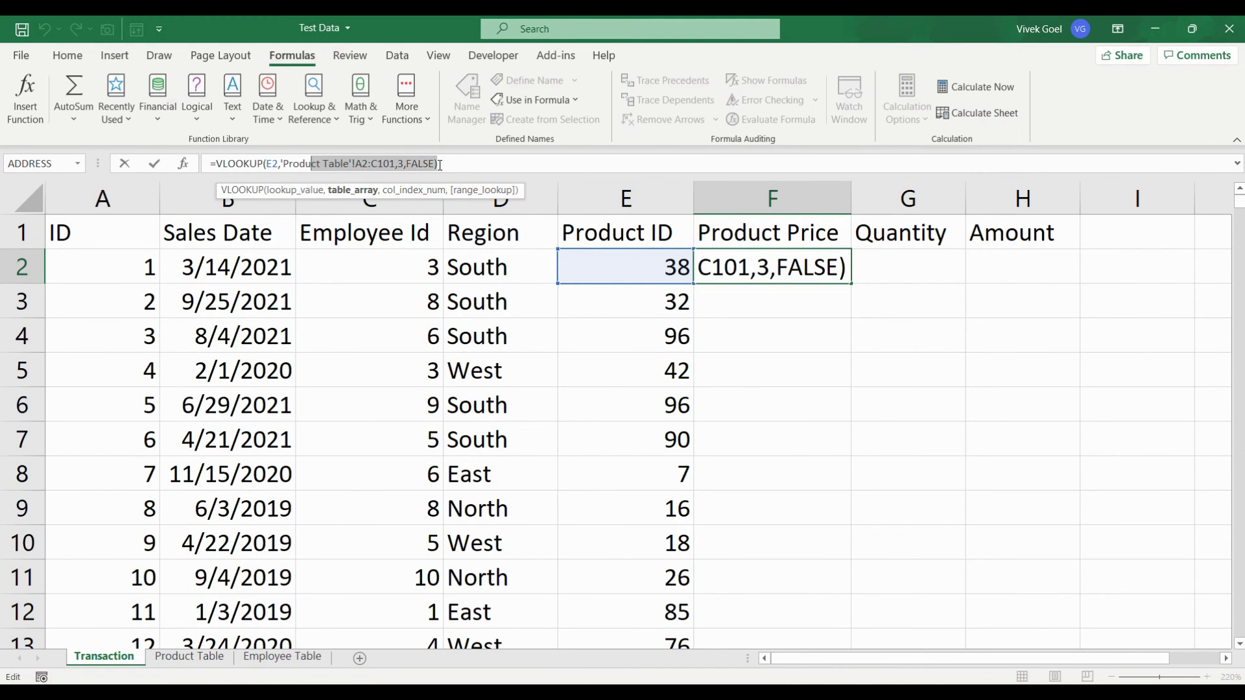
key("BackSpace")
key("BackSpace")
key("BackSpace")
key("BackSpace")
type("pr")
key("Down")
key("Down")
key("Down")
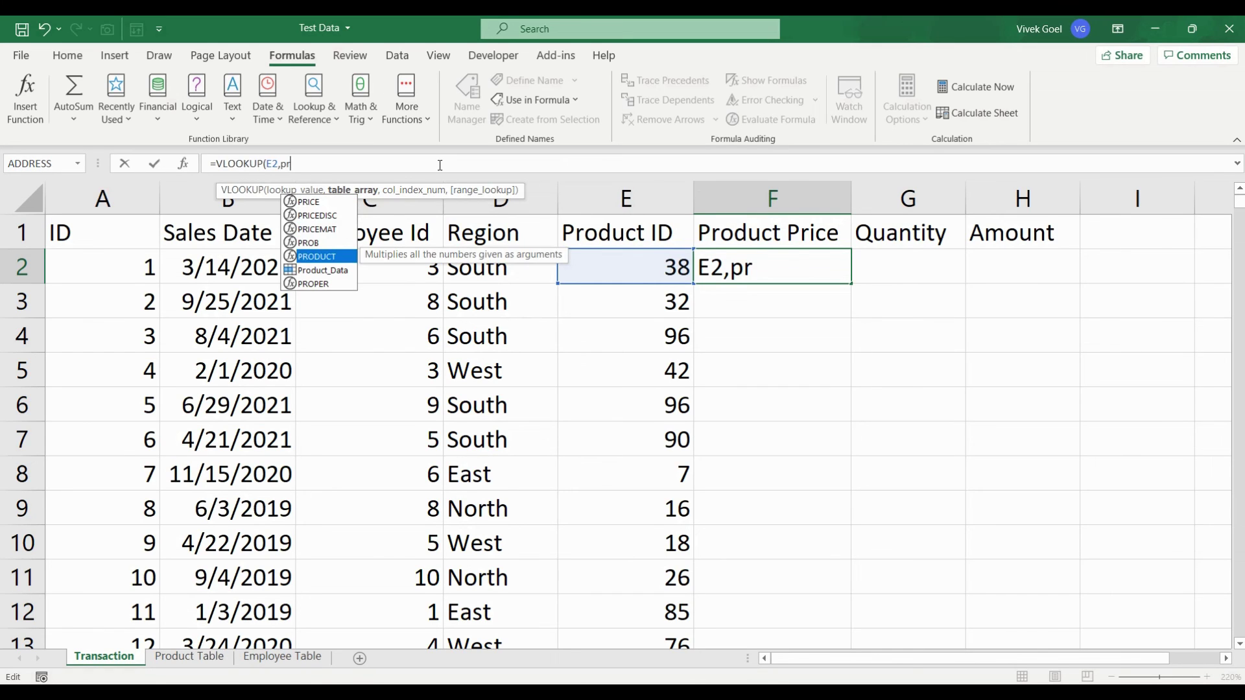
key("Tab")
type(",3,")
key("Down")
key("Tab")
key("Return")
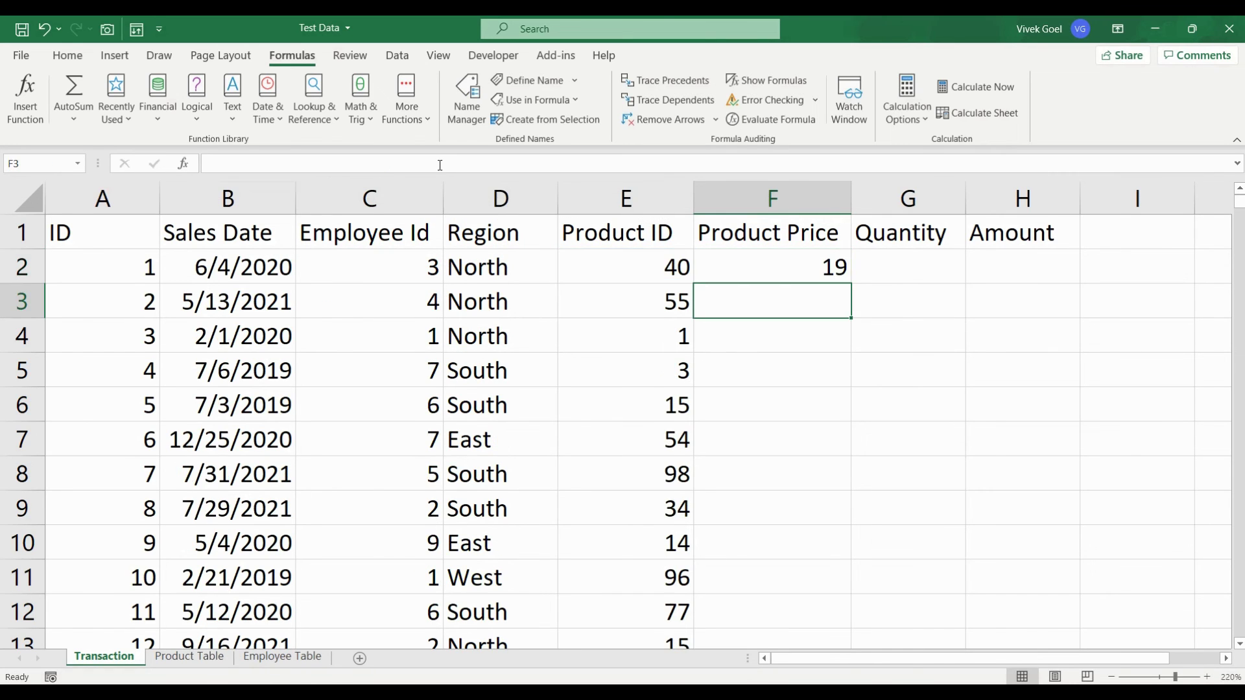
left_click(806, 265)
Step: Fill the price lookup down column F and random quantities =RANDBETWEEN(1,10) down column G
double_click(851, 283)
left_click(869, 275)
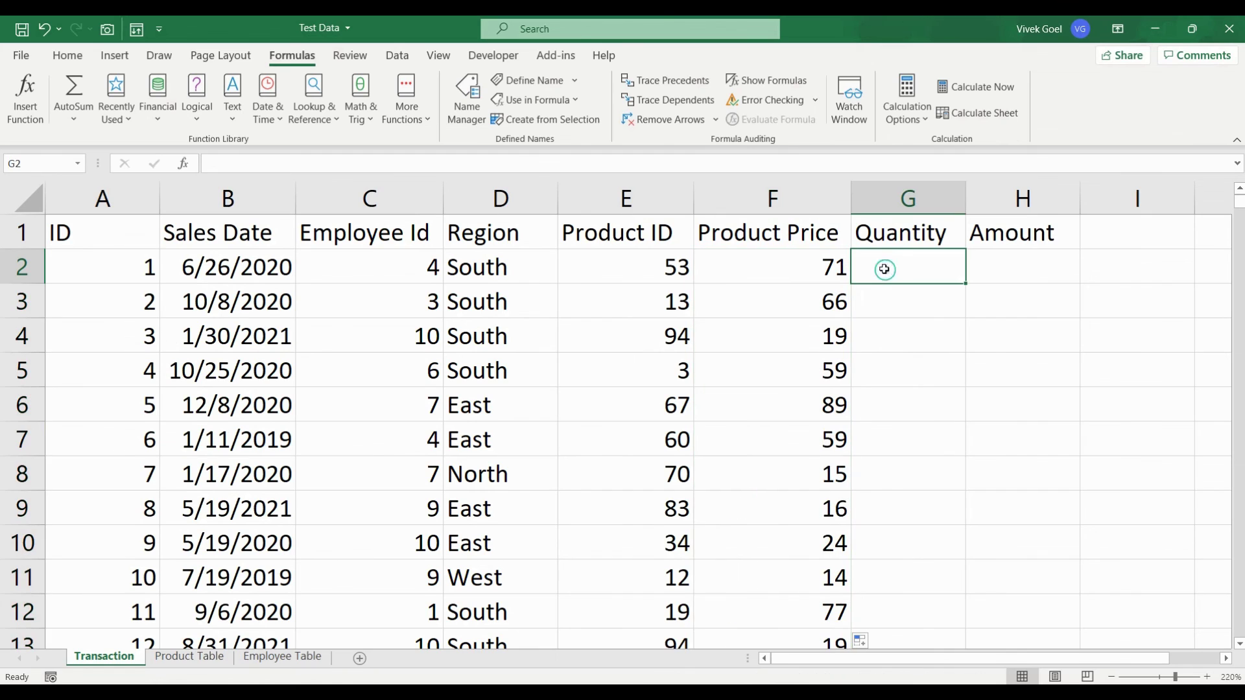
type("=ran")
key("Down")
key("Down")
key("Tab")
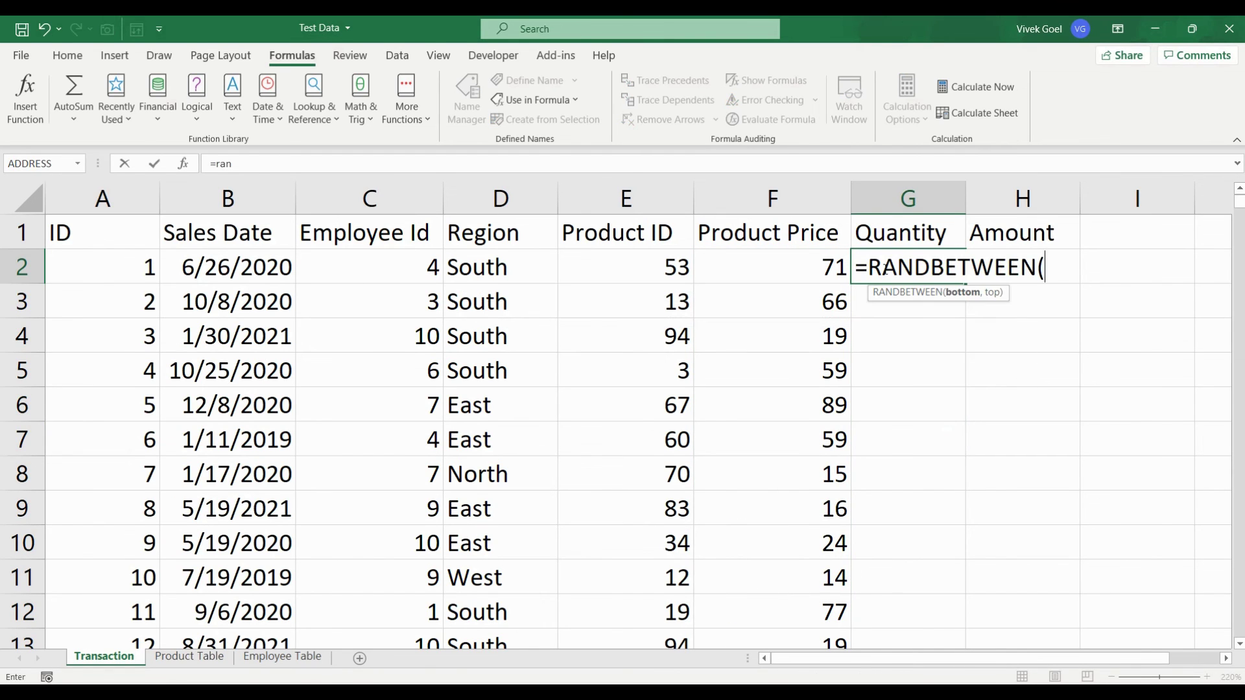
type("1,10")
key("Return")
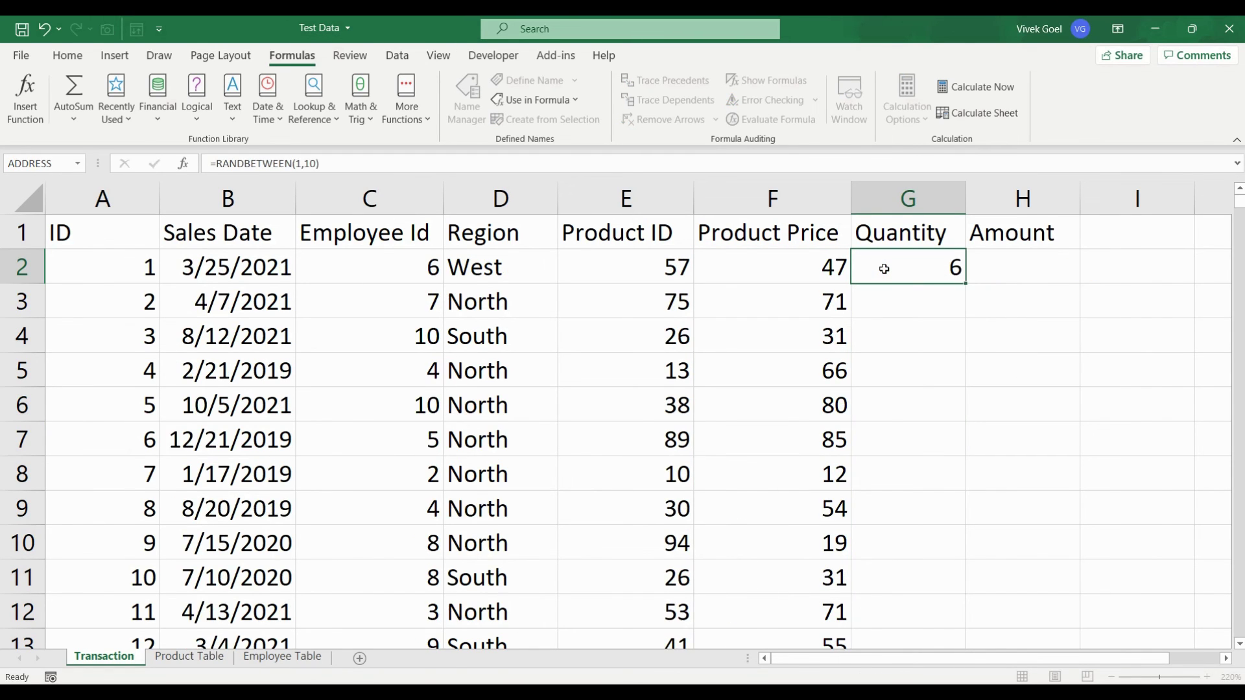
left_click(897, 269)
double_click(966, 286)
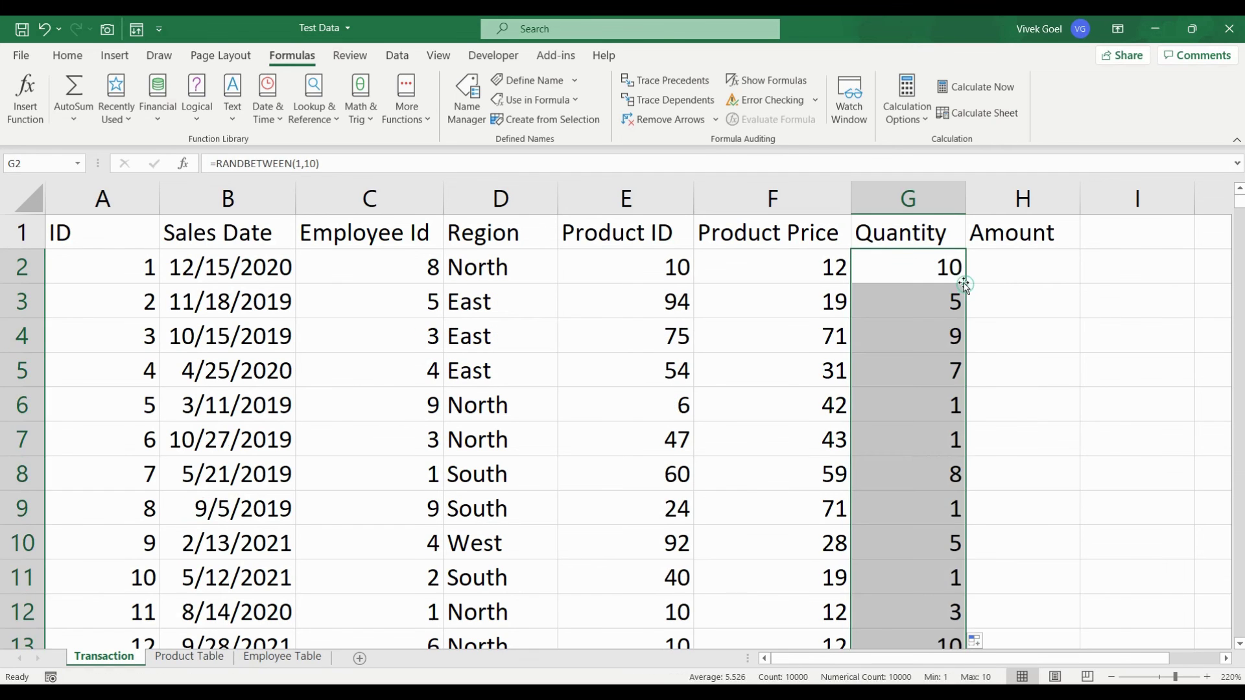
Step: Fill the Amount column H with price times quantity, =F2*G2
left_click(1002, 266)
type("=")
key("Left")
key("Left")
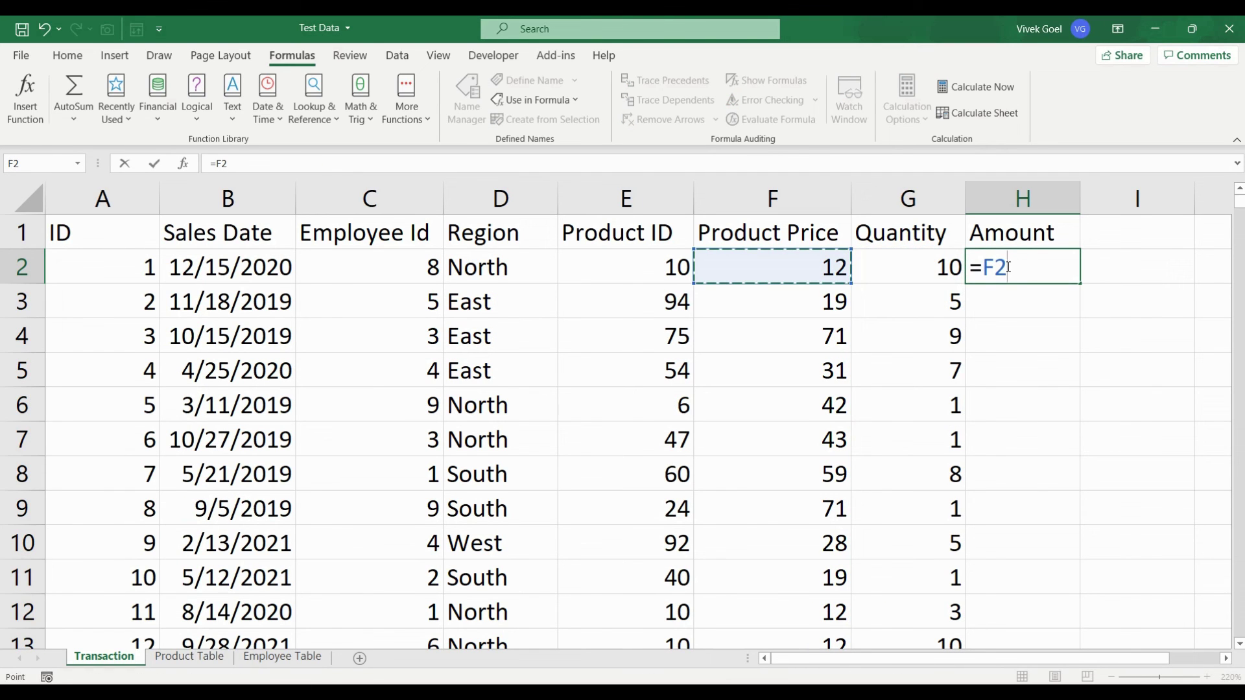
type("*")
key("Left")
key("Return")
left_click(1009, 267)
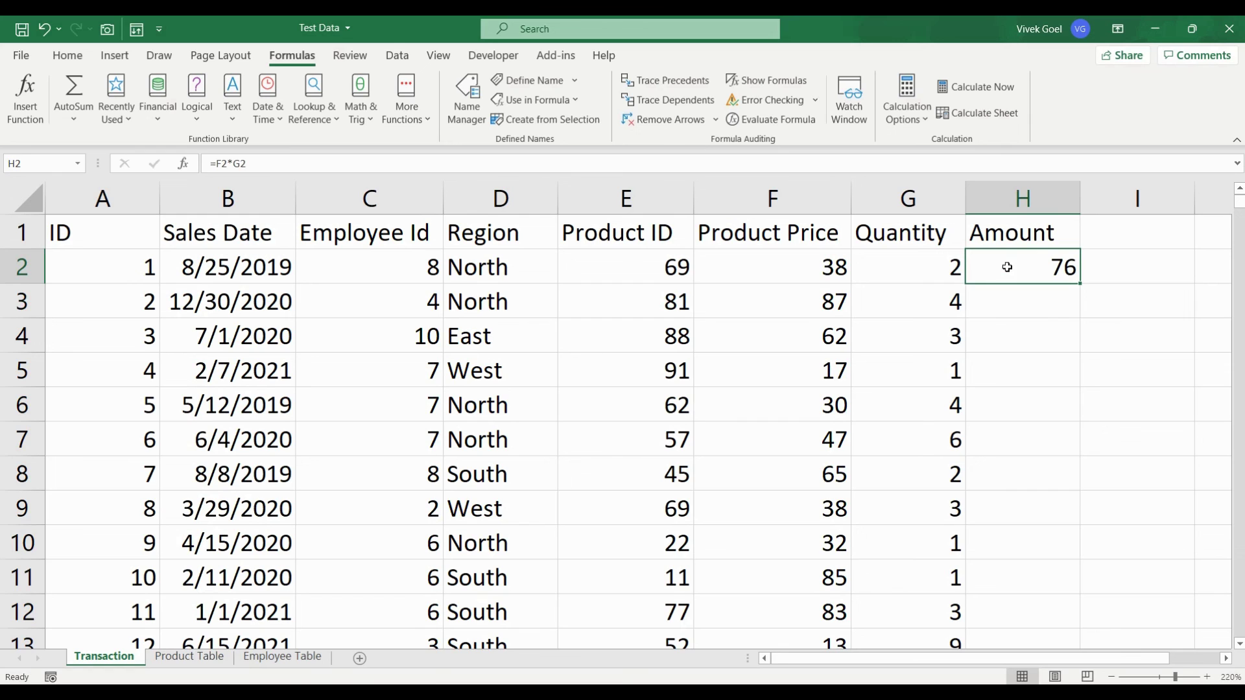
double_click(1080, 283)
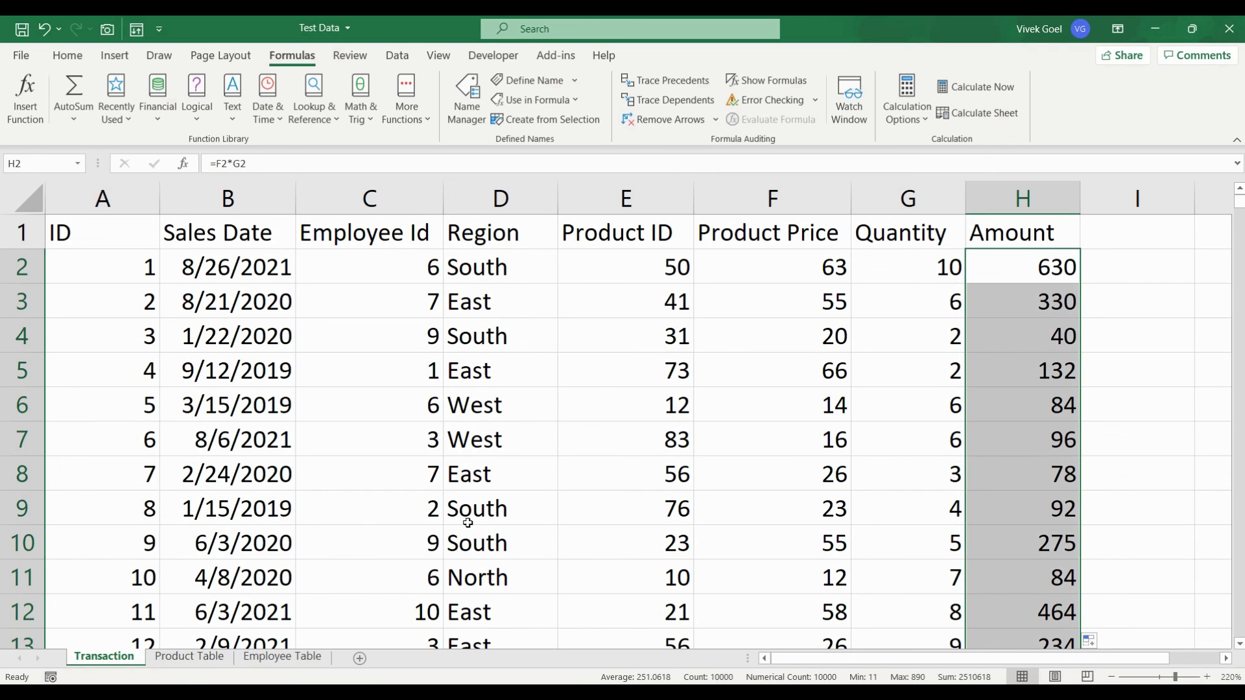
left_click(369, 198)
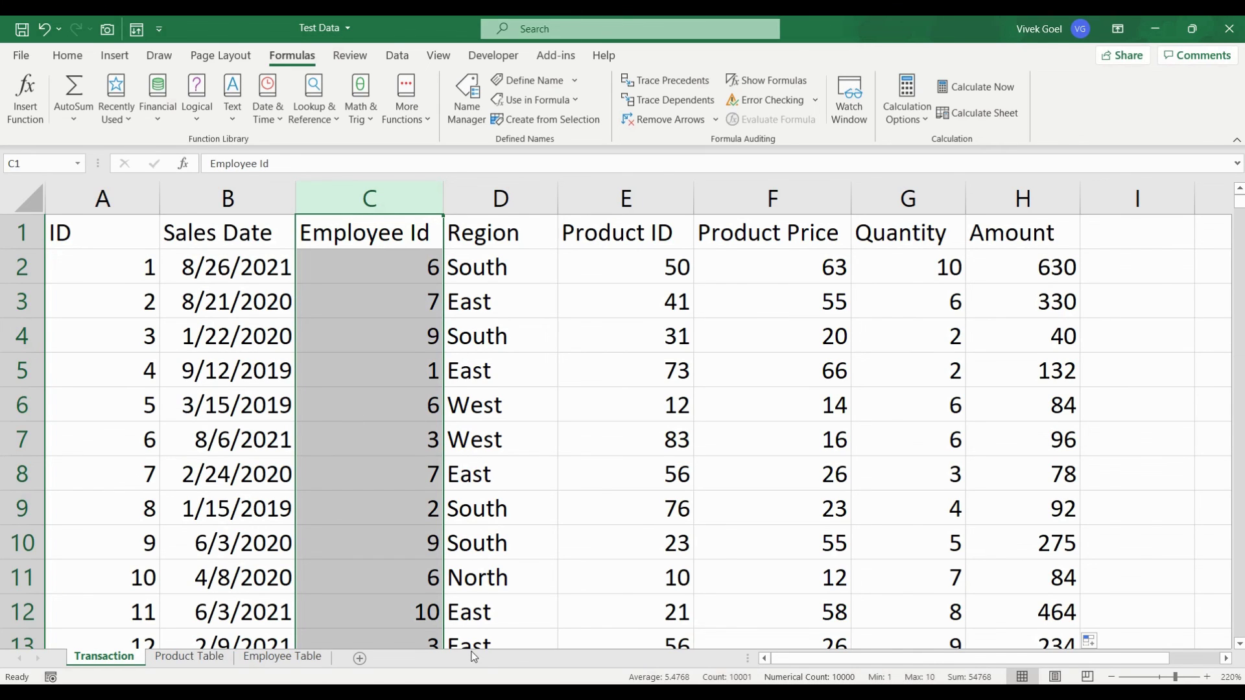
left_click(283, 658)
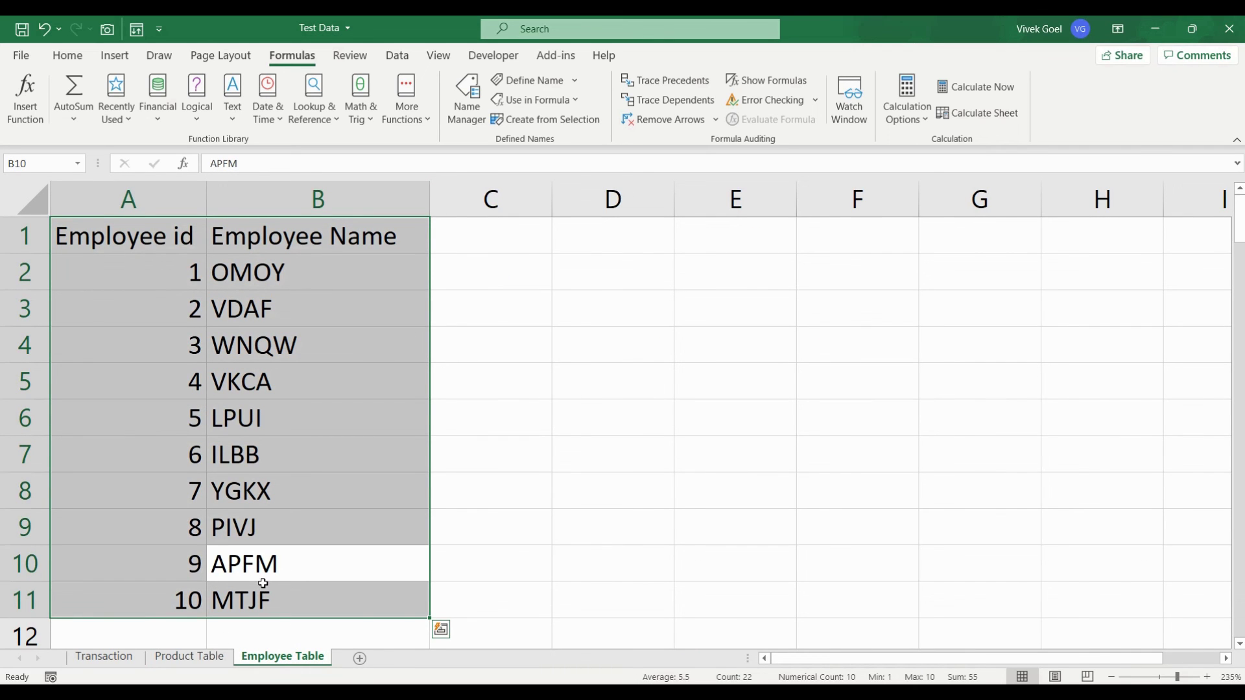
left_click(123, 656)
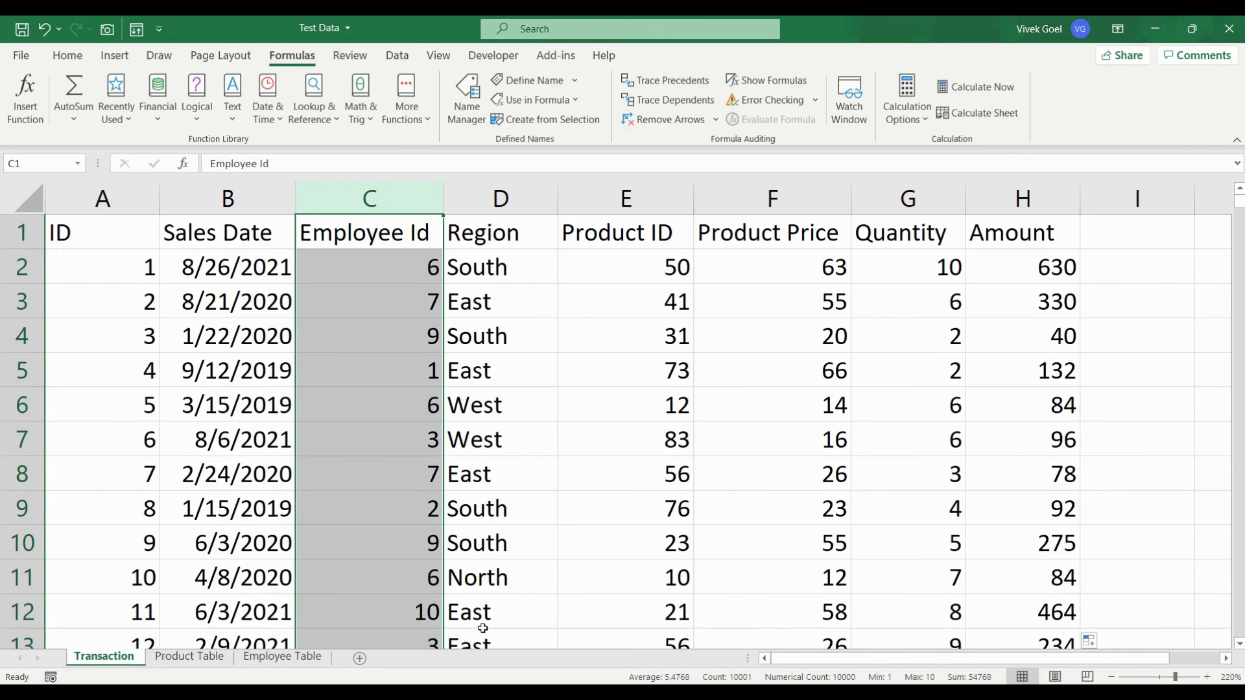